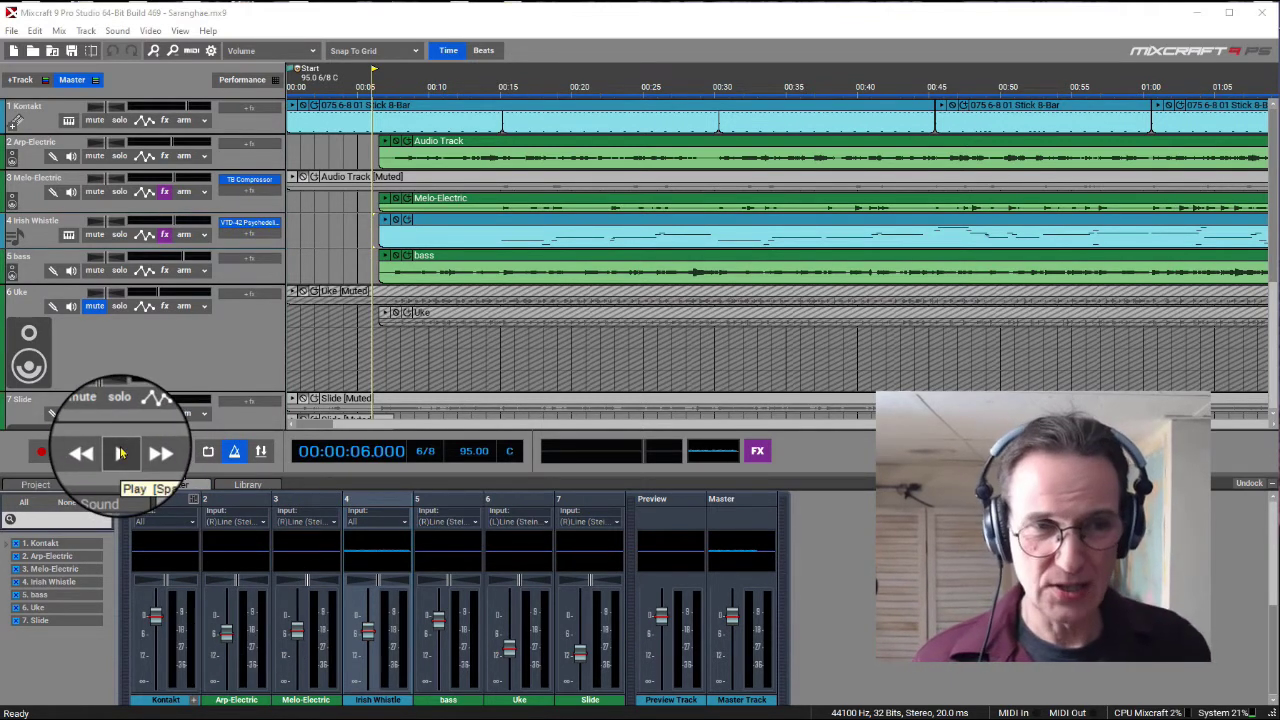
Play a short stretch of the song, then open the bass clip's waveform in the Sound editor.
click(120, 453)
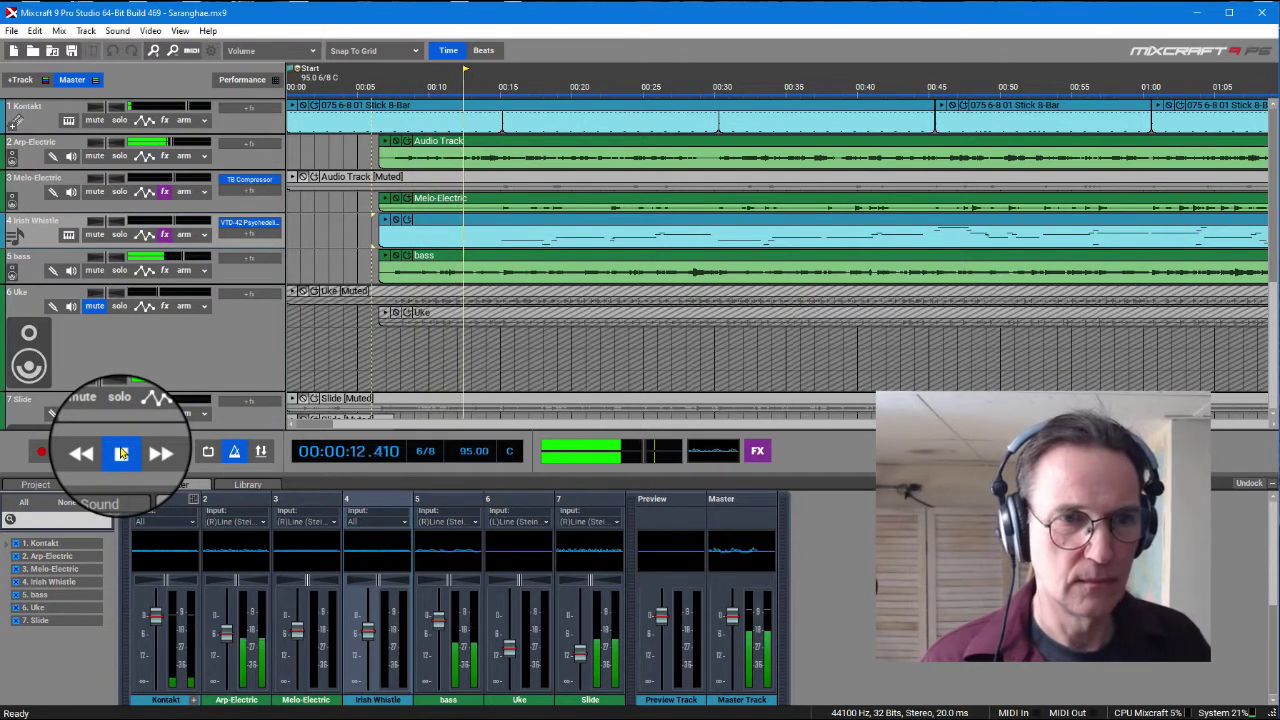
click(121, 453)
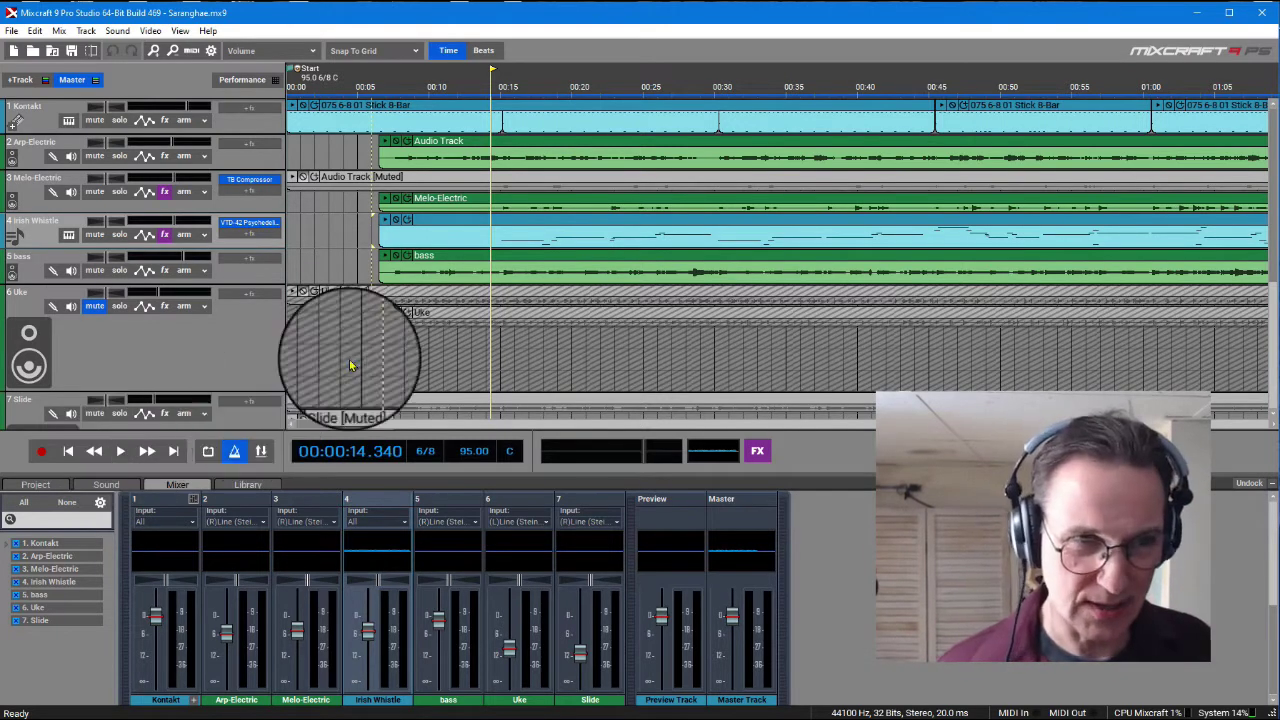
click(464, 258)
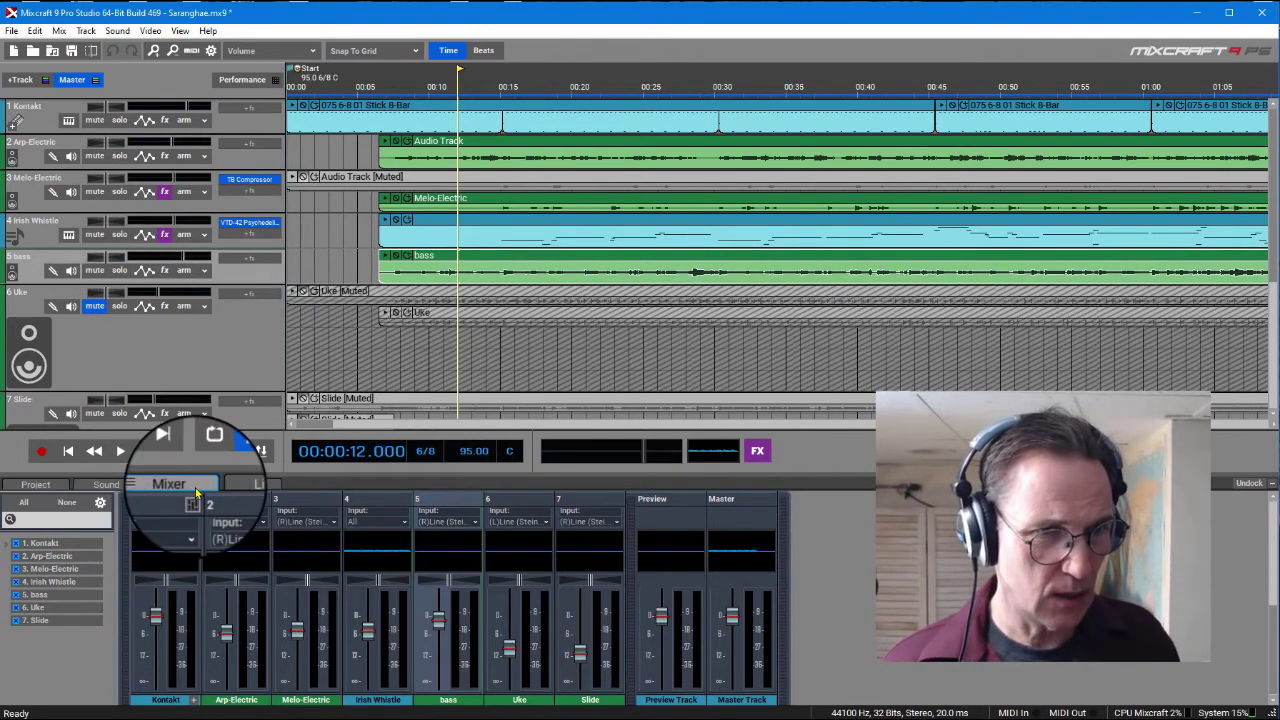
double_click(481, 261)
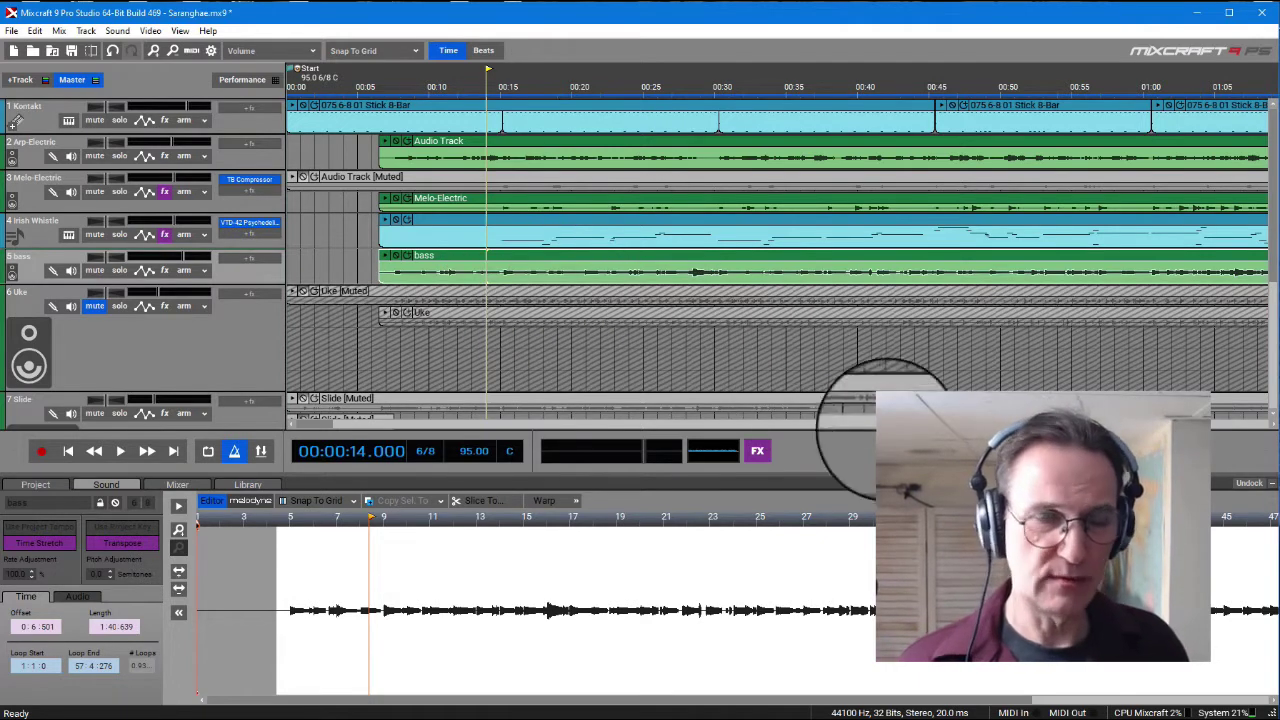
Show the bass clip in Melodyne and switch its detection algorithm to Melodic.
click(255, 503)
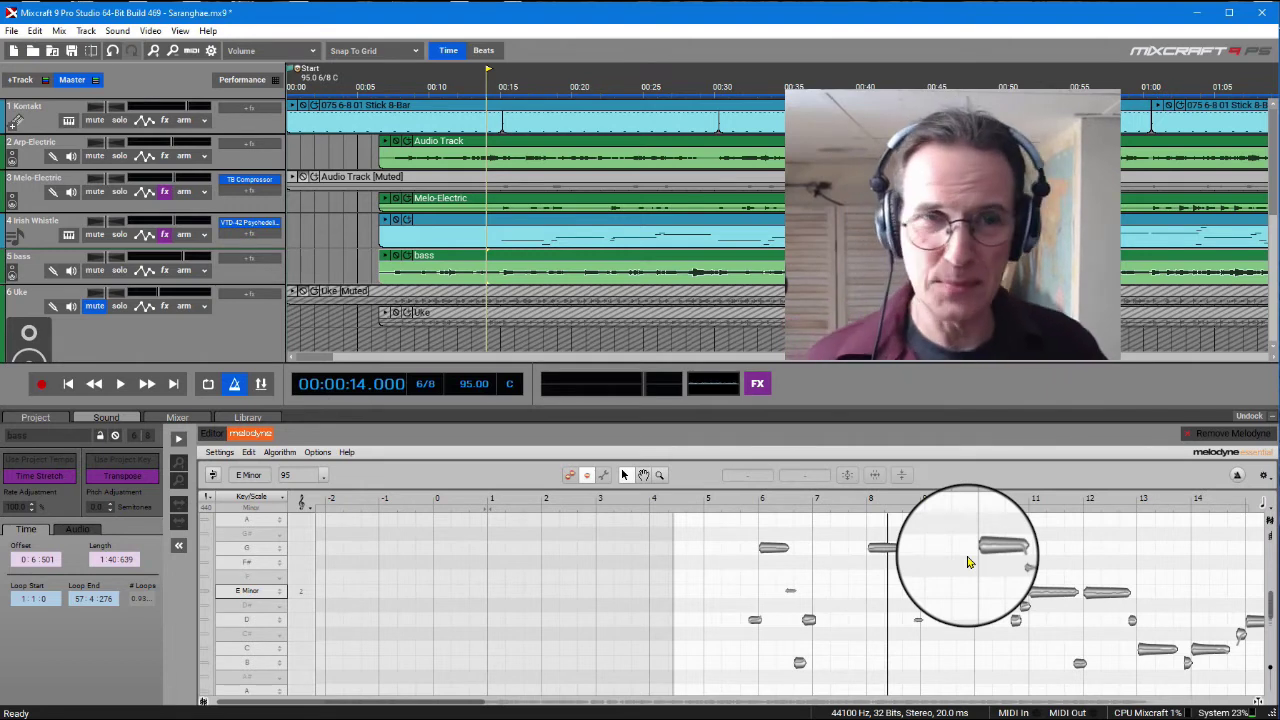
click(247, 452)
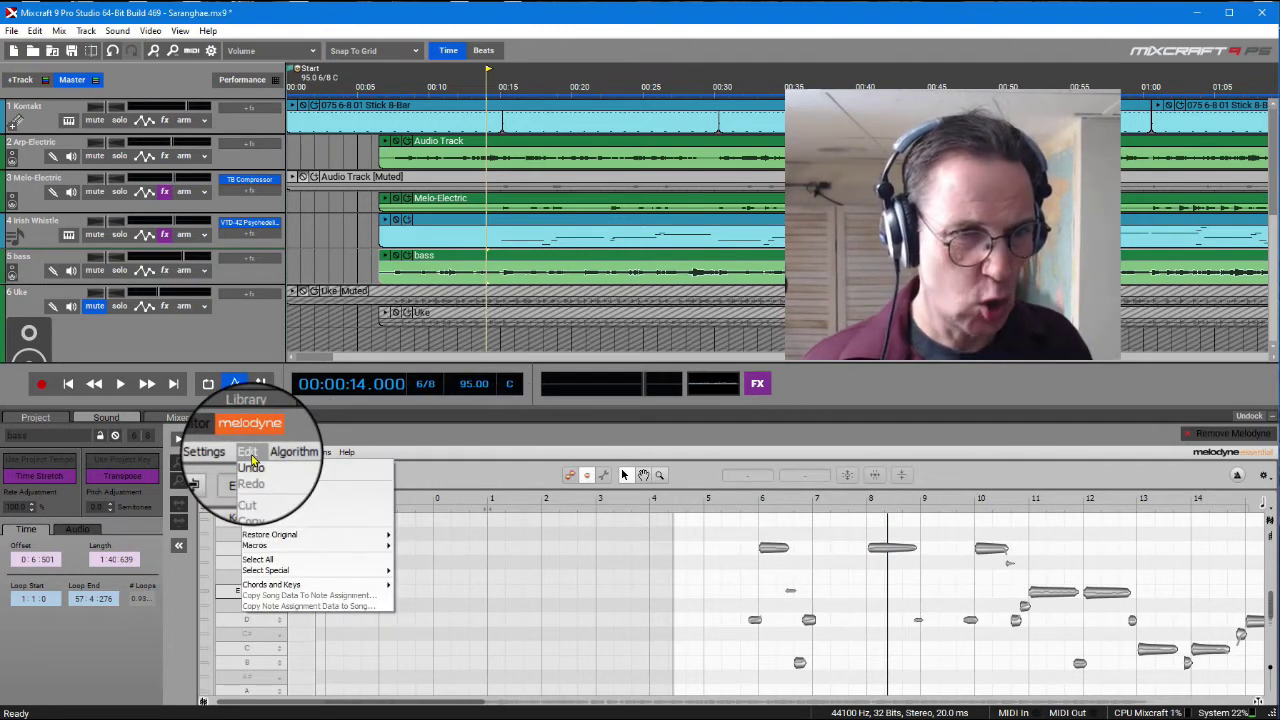
mouse_move(276, 457)
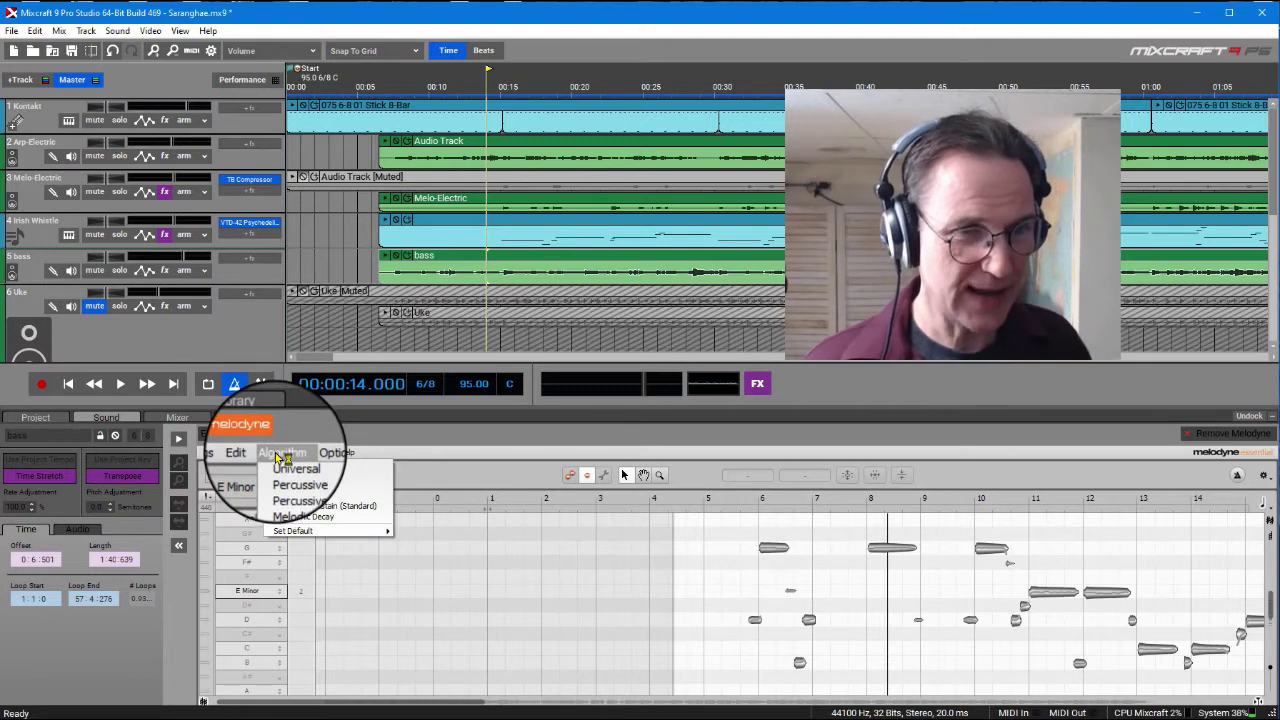
click(298, 498)
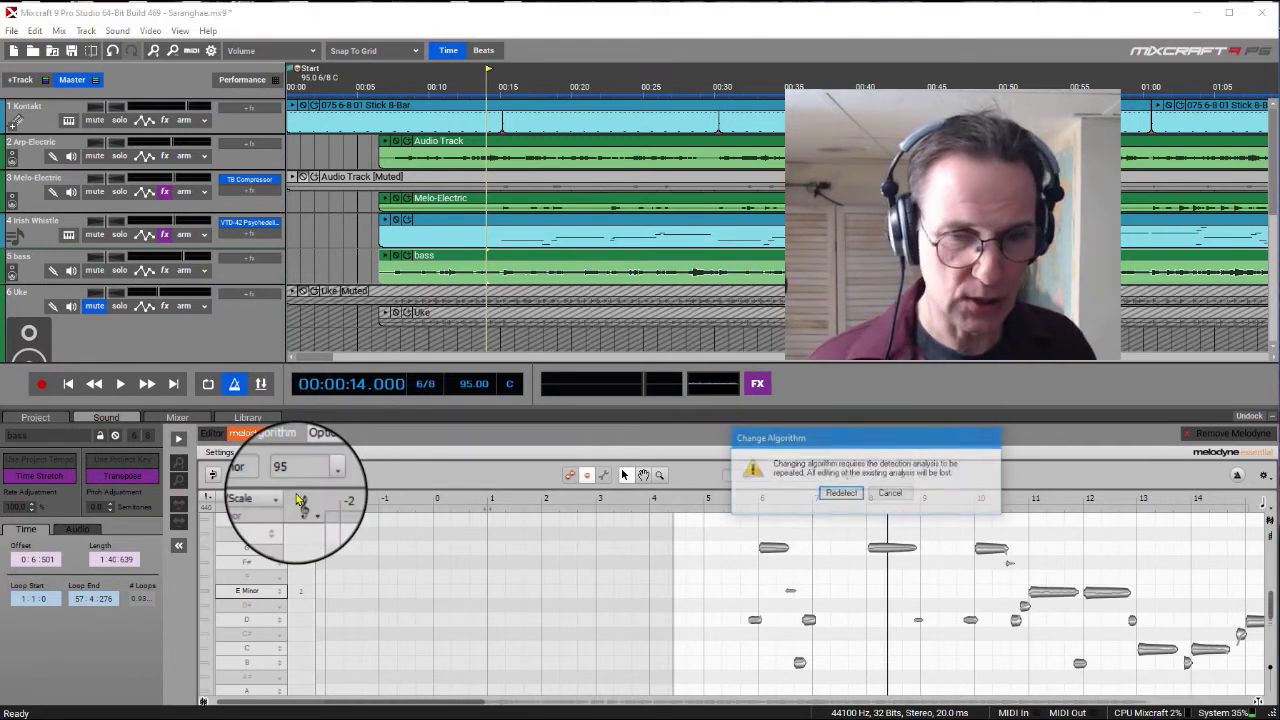
click(845, 493)
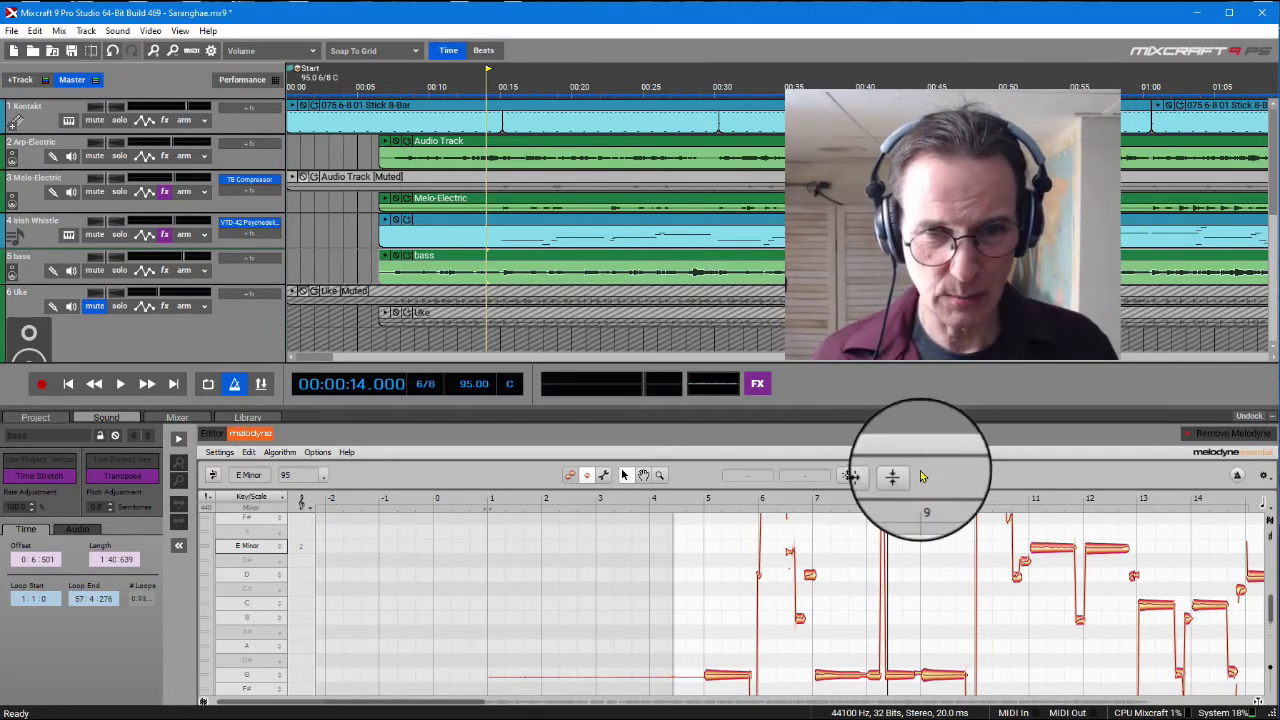
Make the Melodyne note editor taller and zoom in on the bass notes horizontally and vertically.
drag(920, 408, 925, 181)
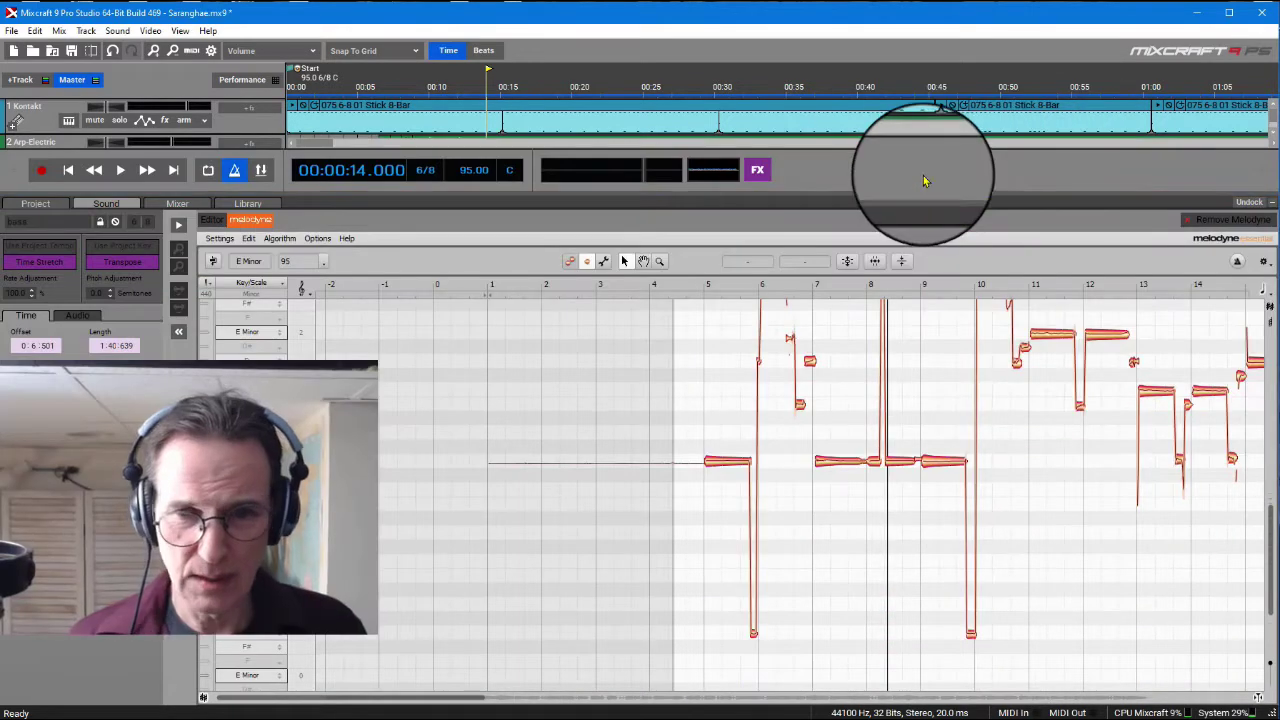
drag(1271, 586, 1270, 548)
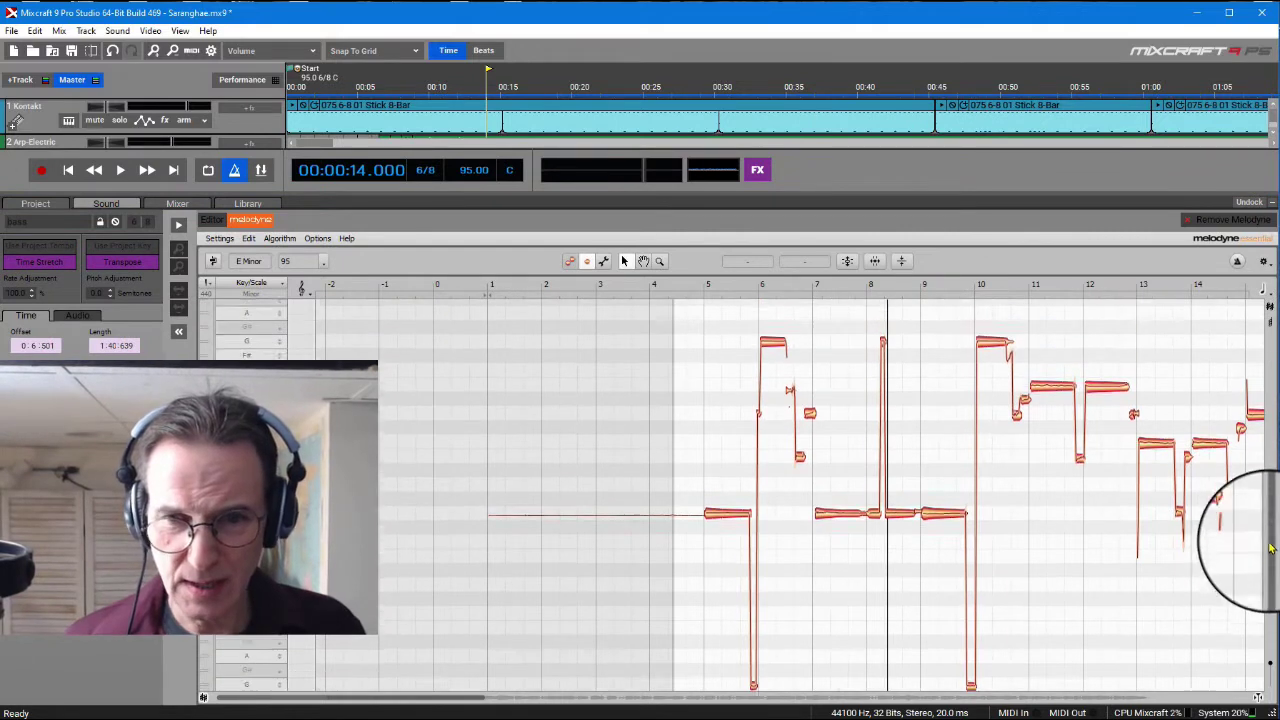
scroll(855, 373, right, 3)
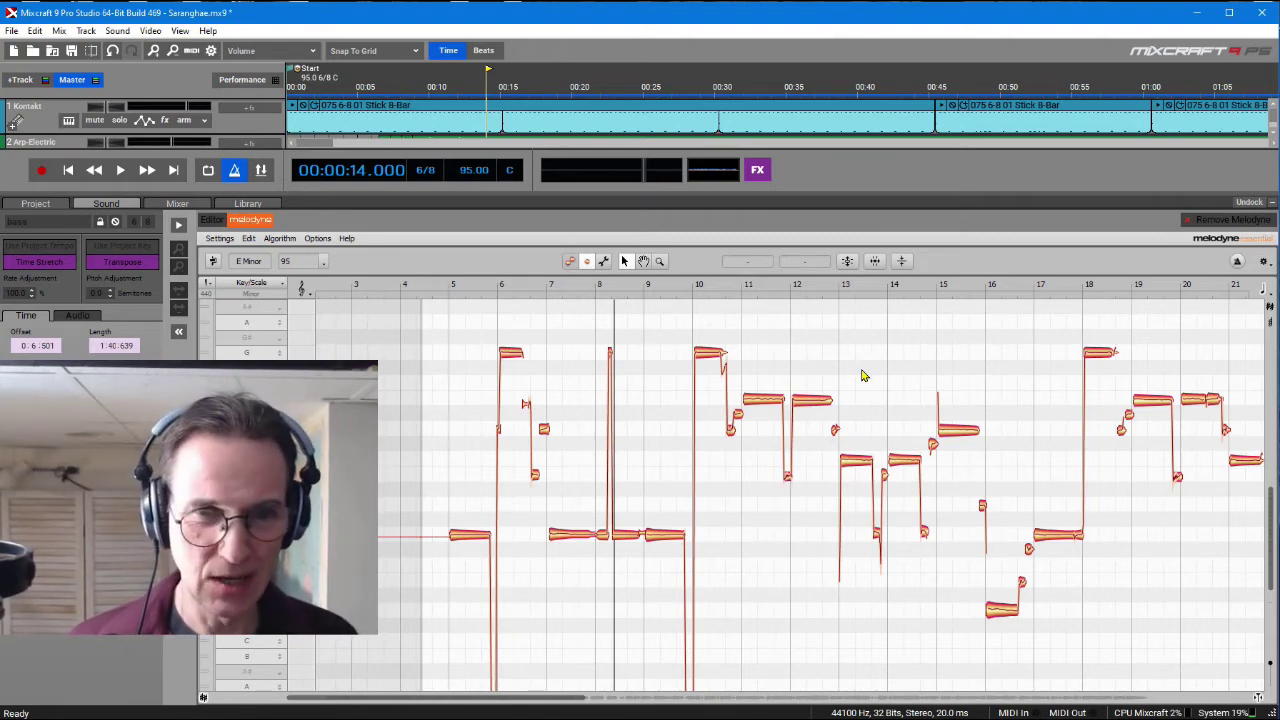
drag(863, 375, 892, 373)
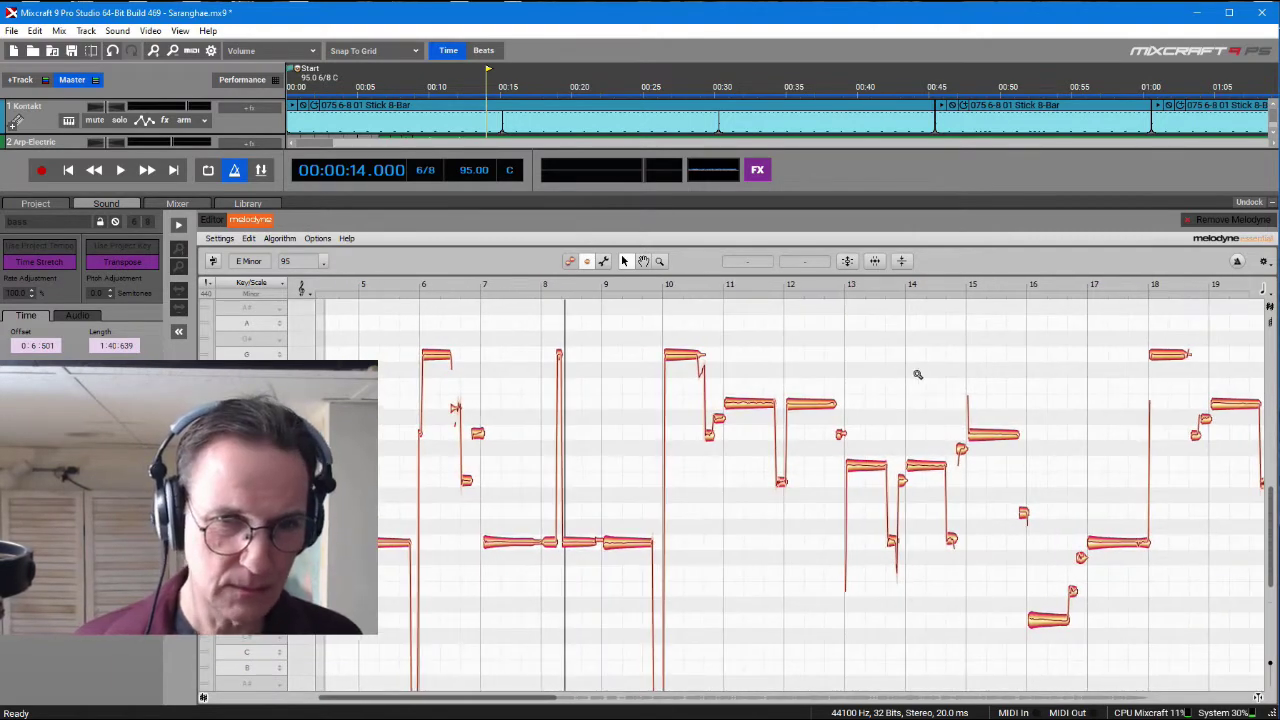
drag(918, 374, 674, 457)
scroll(693, 502, up, 2)
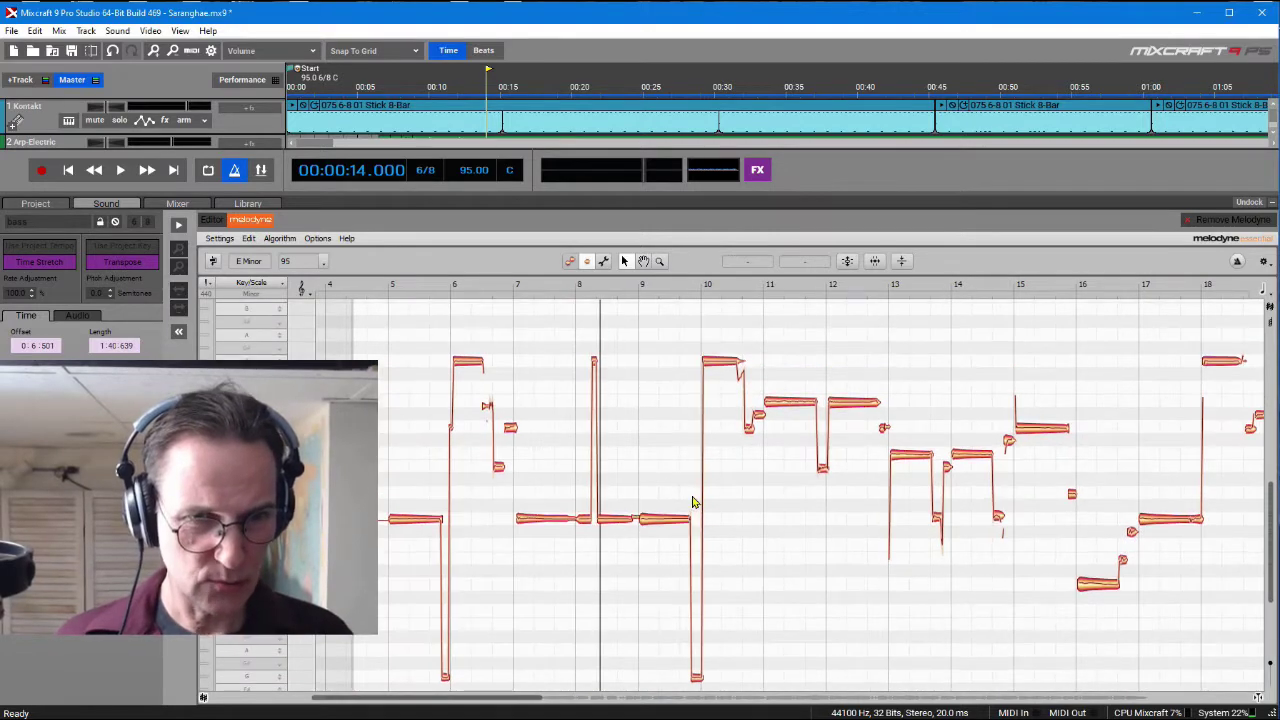
scroll(651, 569, up, 1)
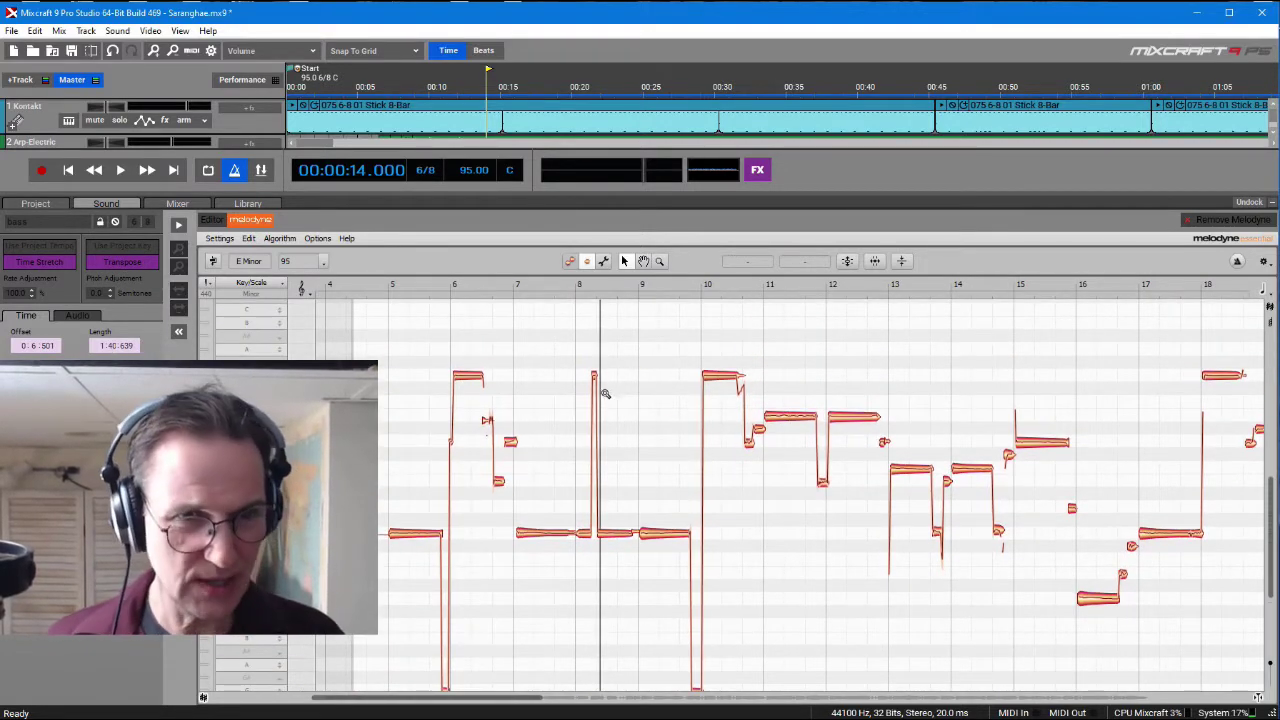
Show bars 5–12 and raise the short bar-6 bass note to the following higher pitch.
drag(632, 396, 711, 397)
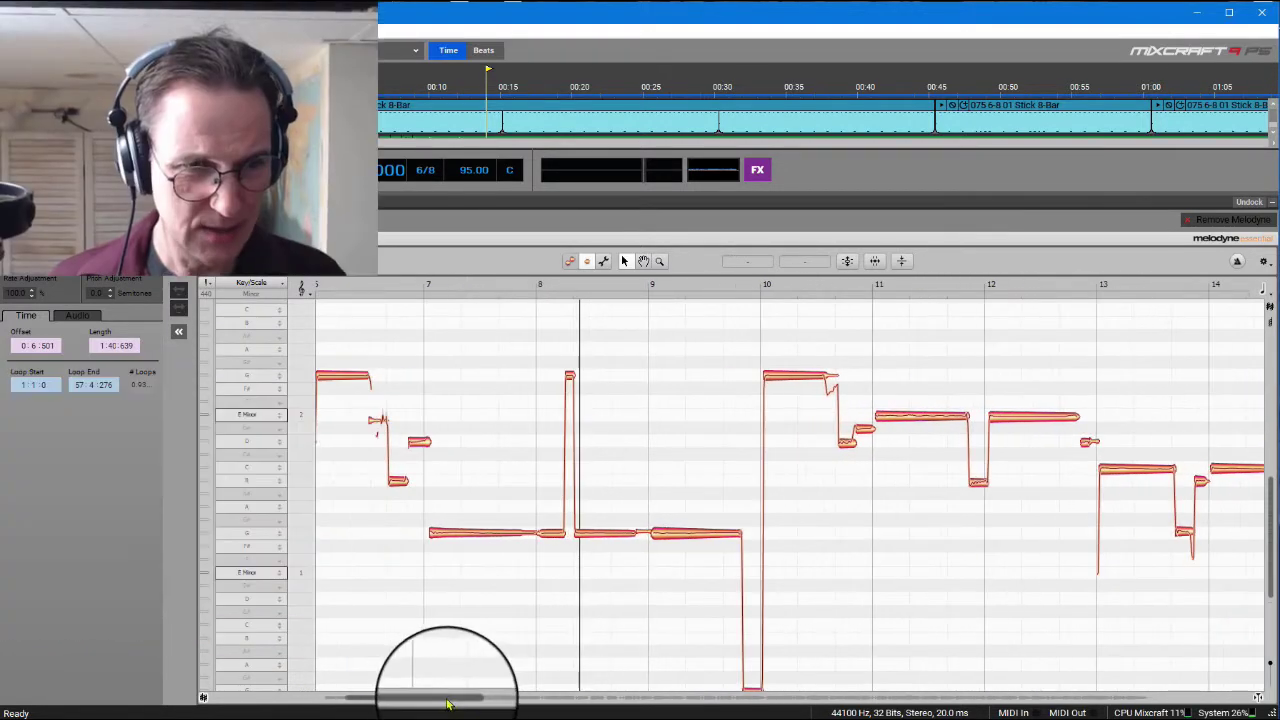
drag(437, 702, 395, 700)
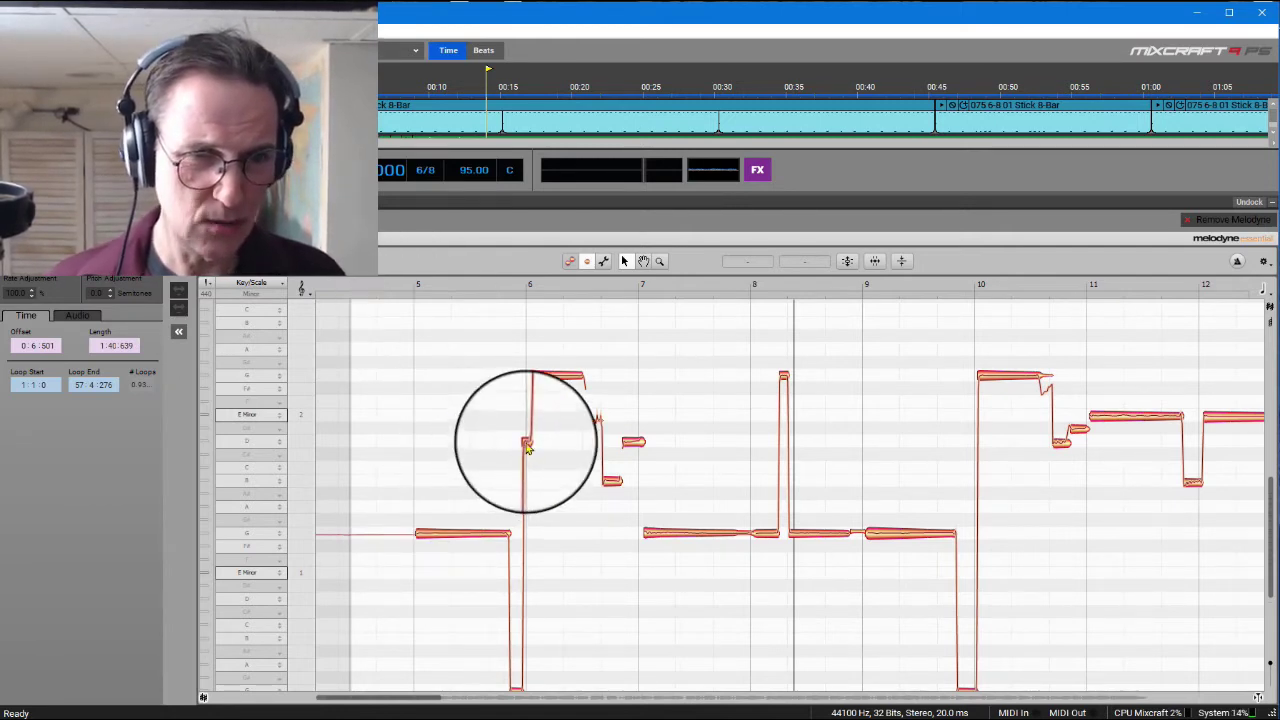
drag(523, 431, 531, 377)
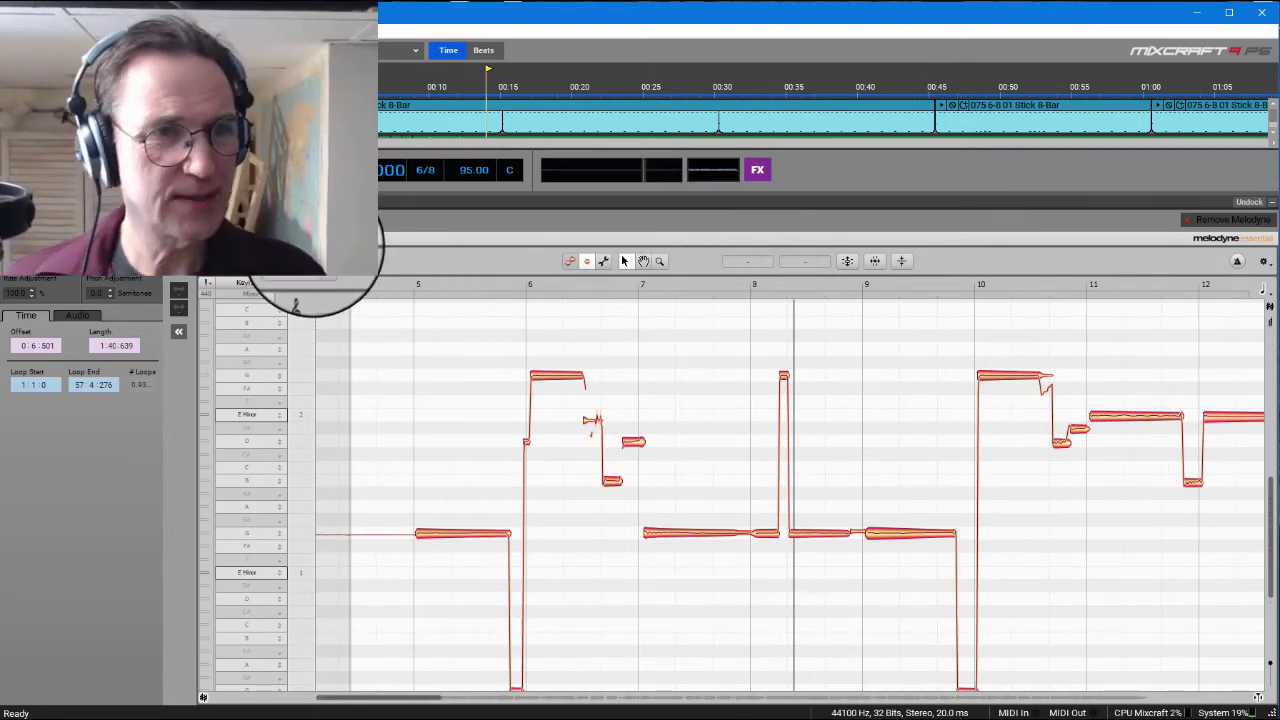
Quantize the bass note timing with the Auto groove reference at 100% intensity.
click(299, 288)
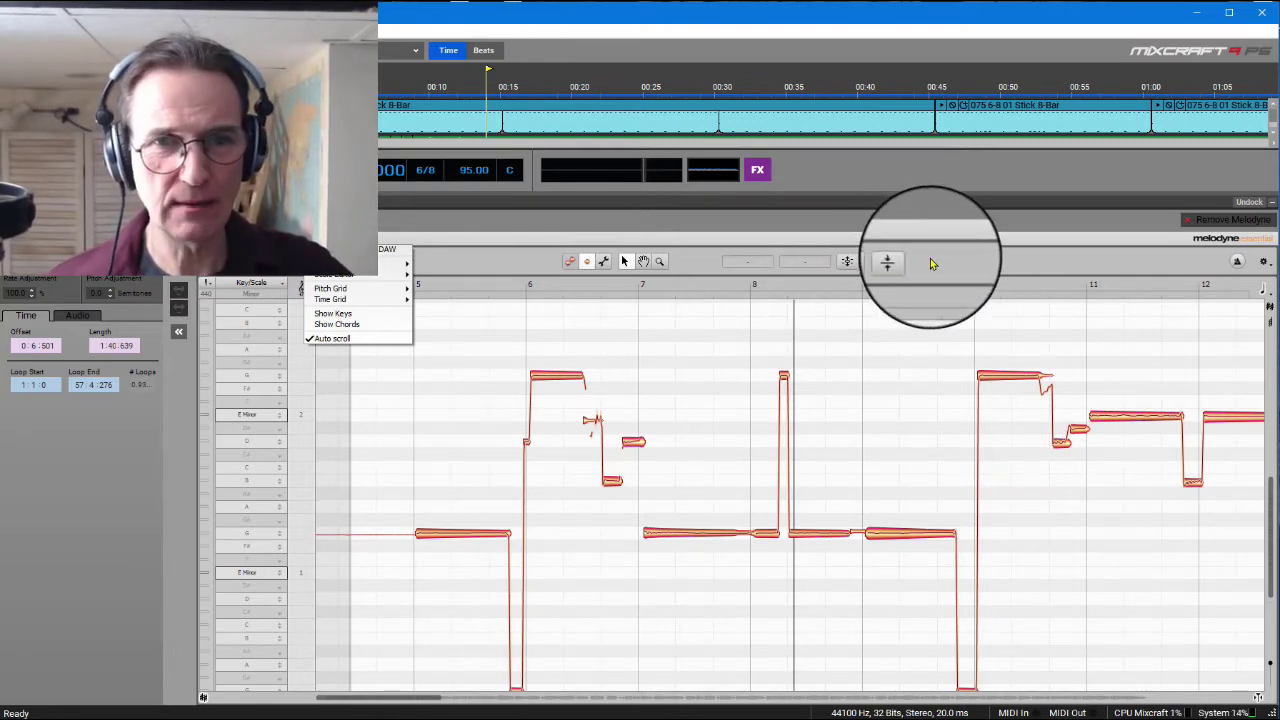
click(874, 263)
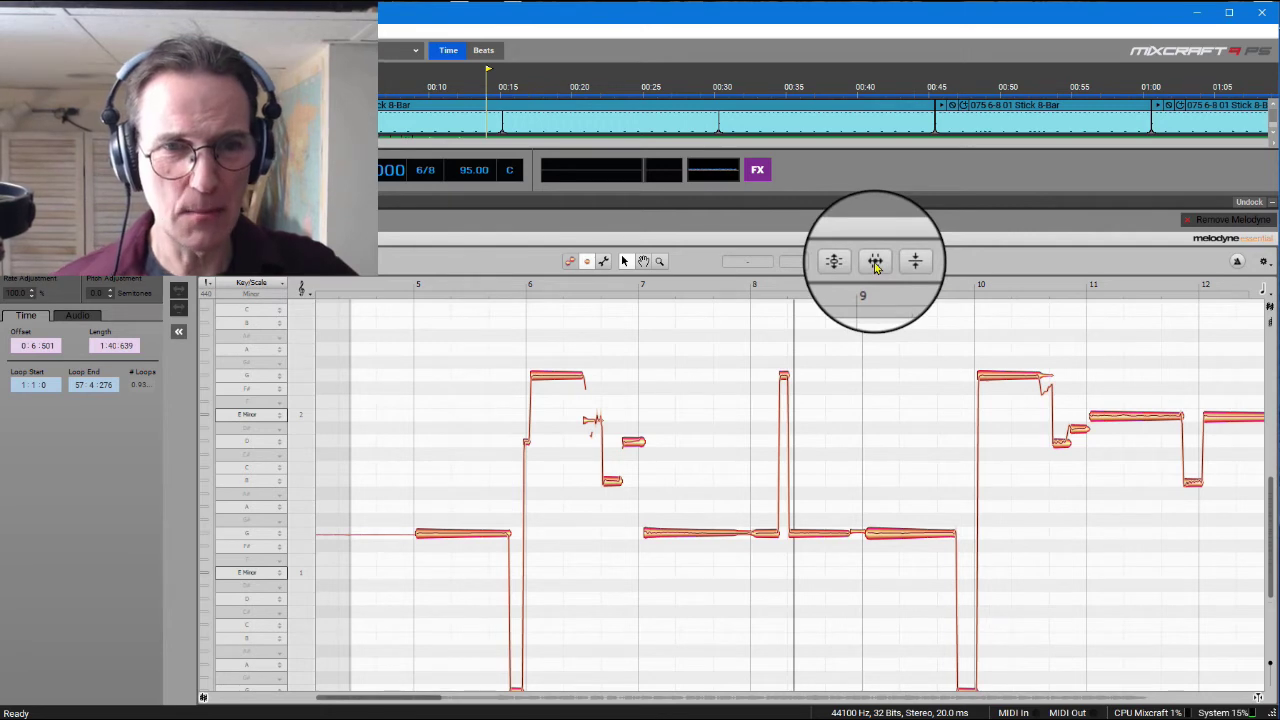
click(875, 263)
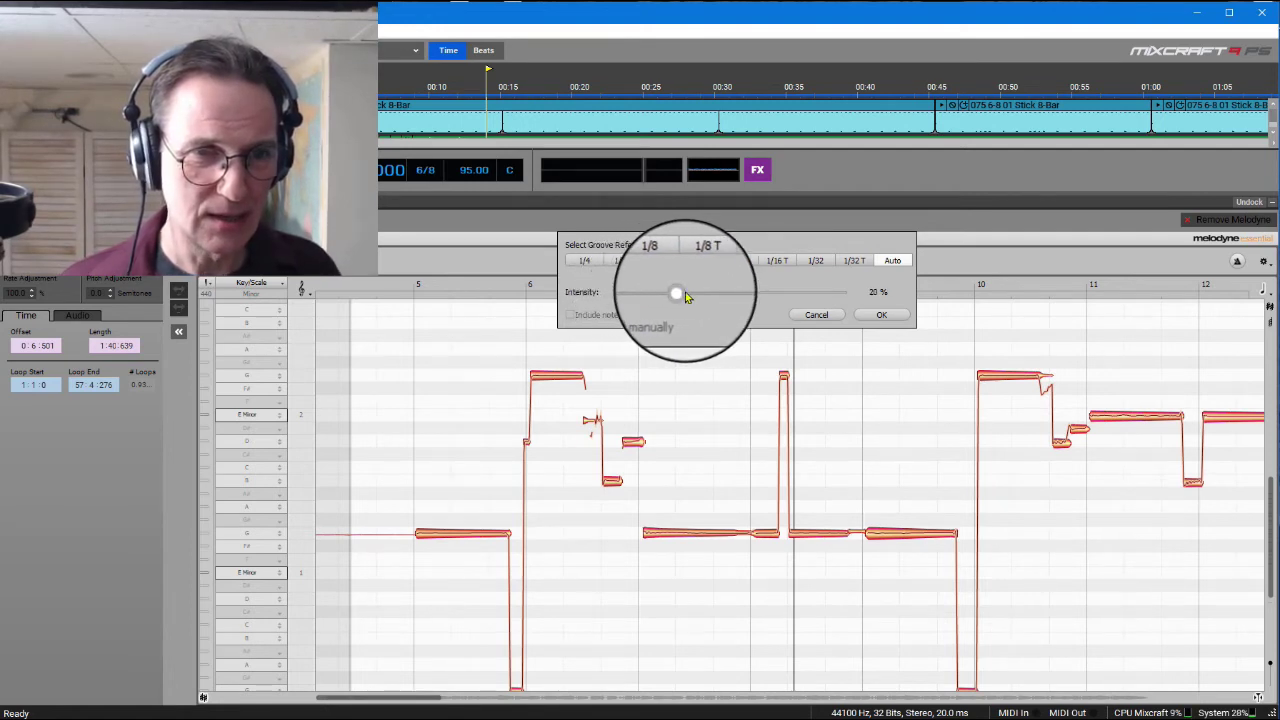
drag(714, 295, 880, 293)
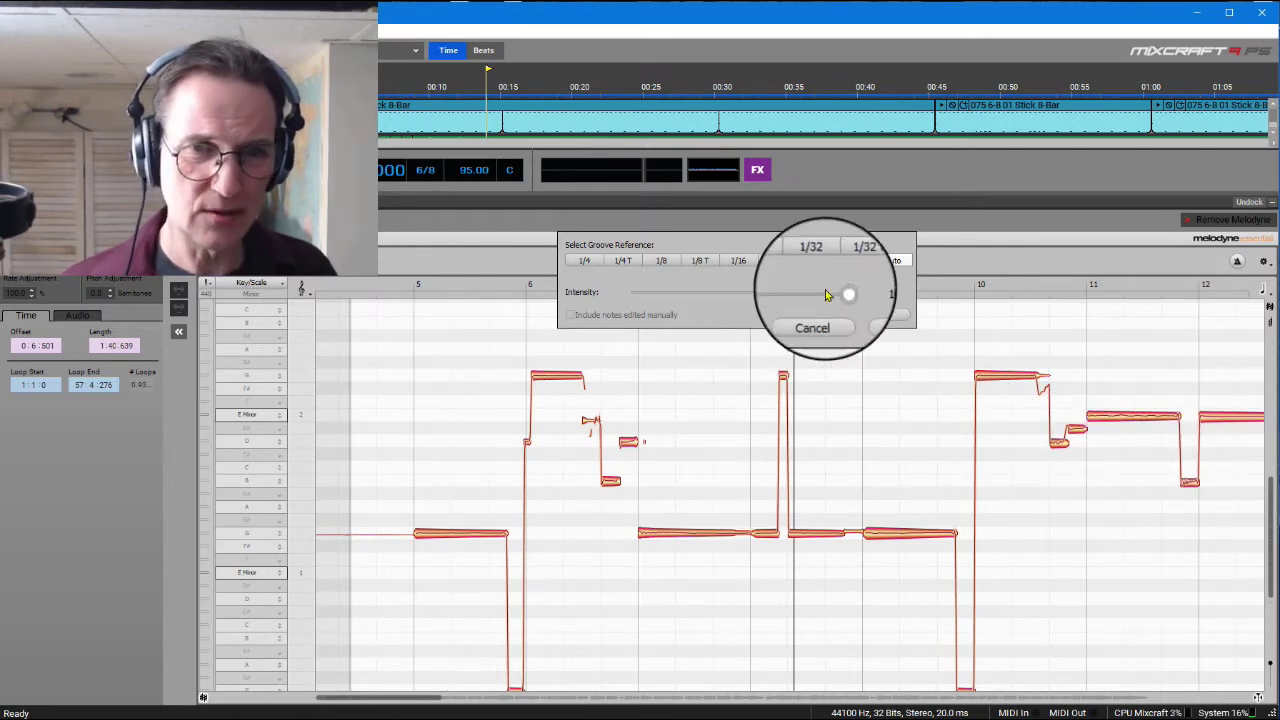
drag(843, 295, 636, 306)
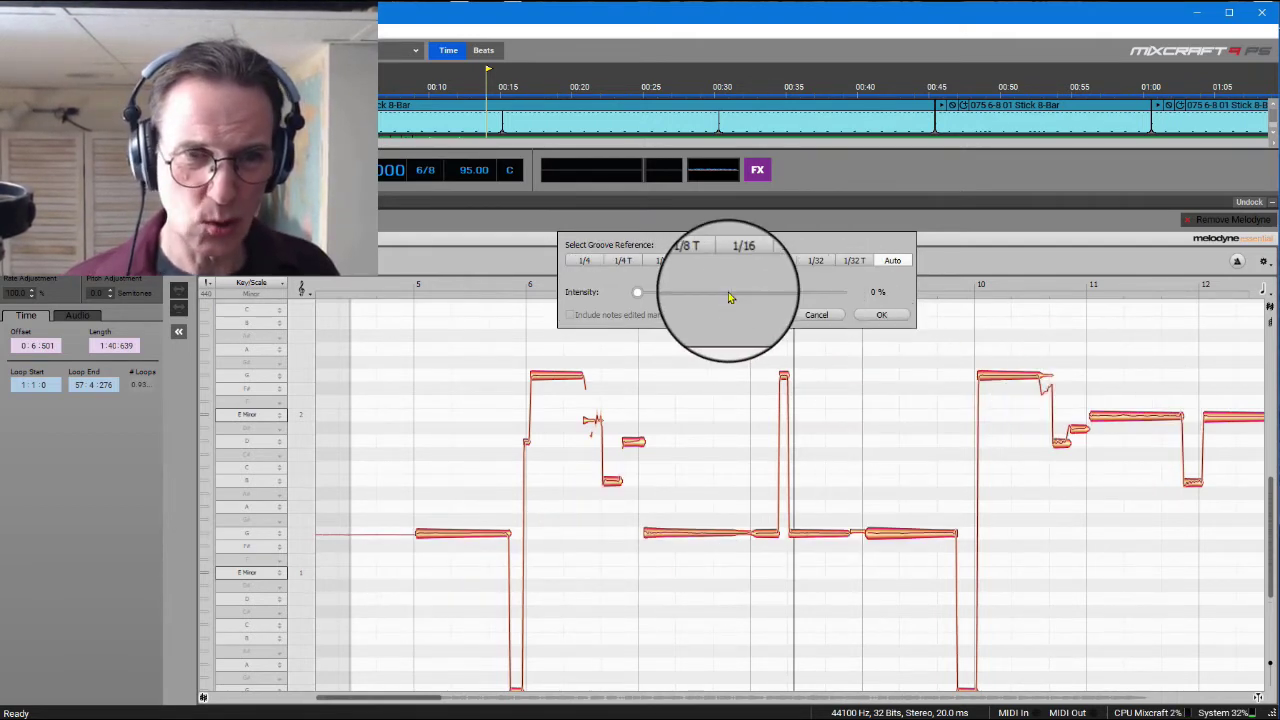
drag(640, 300, 877, 290)
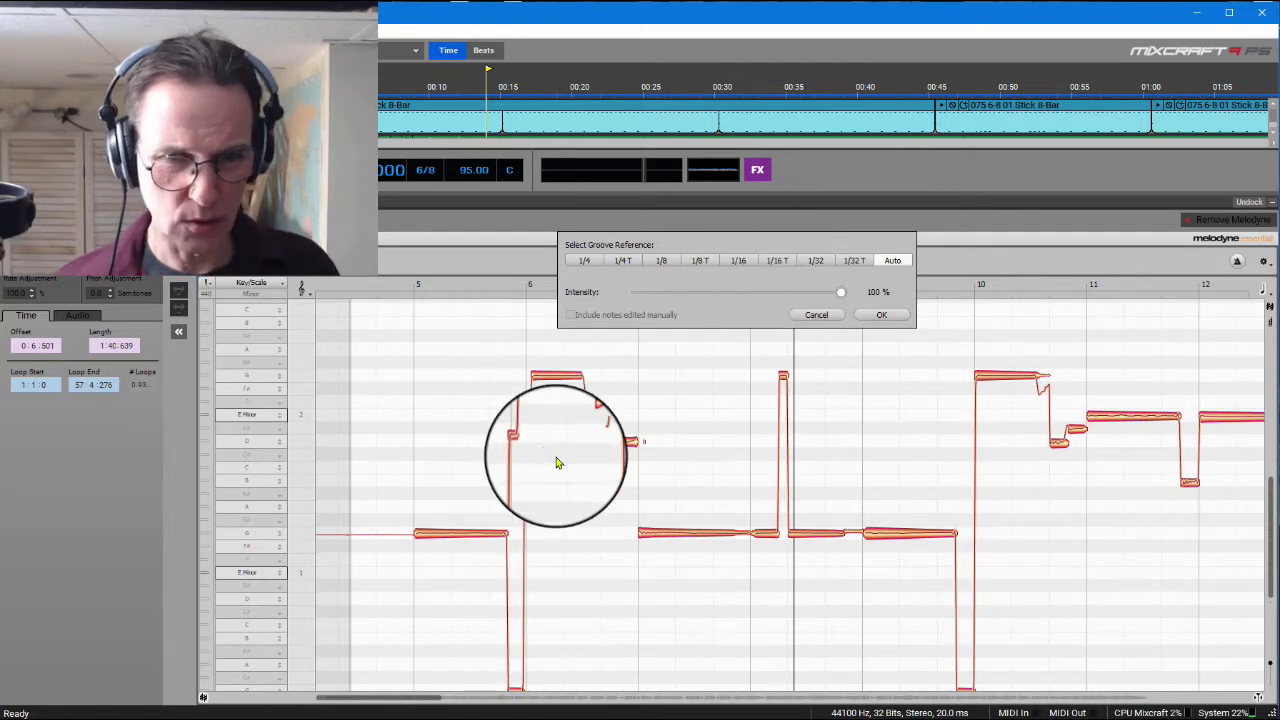
click(881, 316)
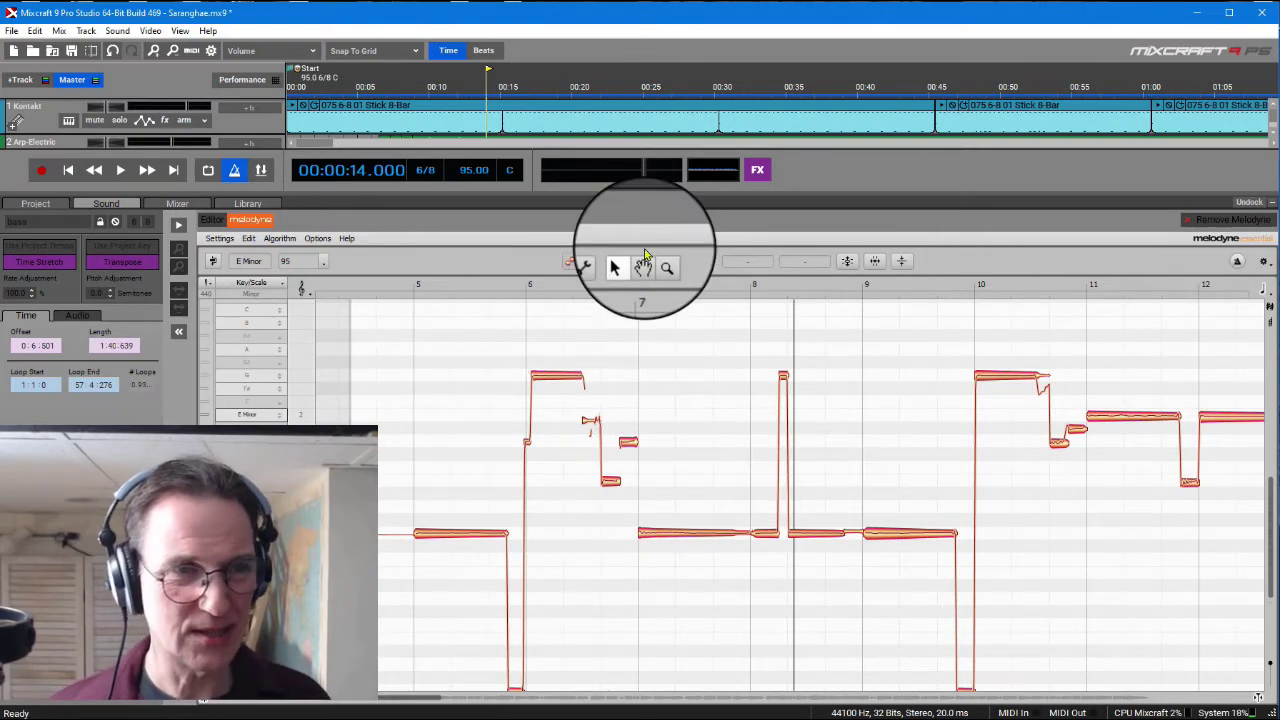
Enlarge the track area, play the corrected bass from 0:06, then solo the bass track.
drag(586, 197, 557, 405)
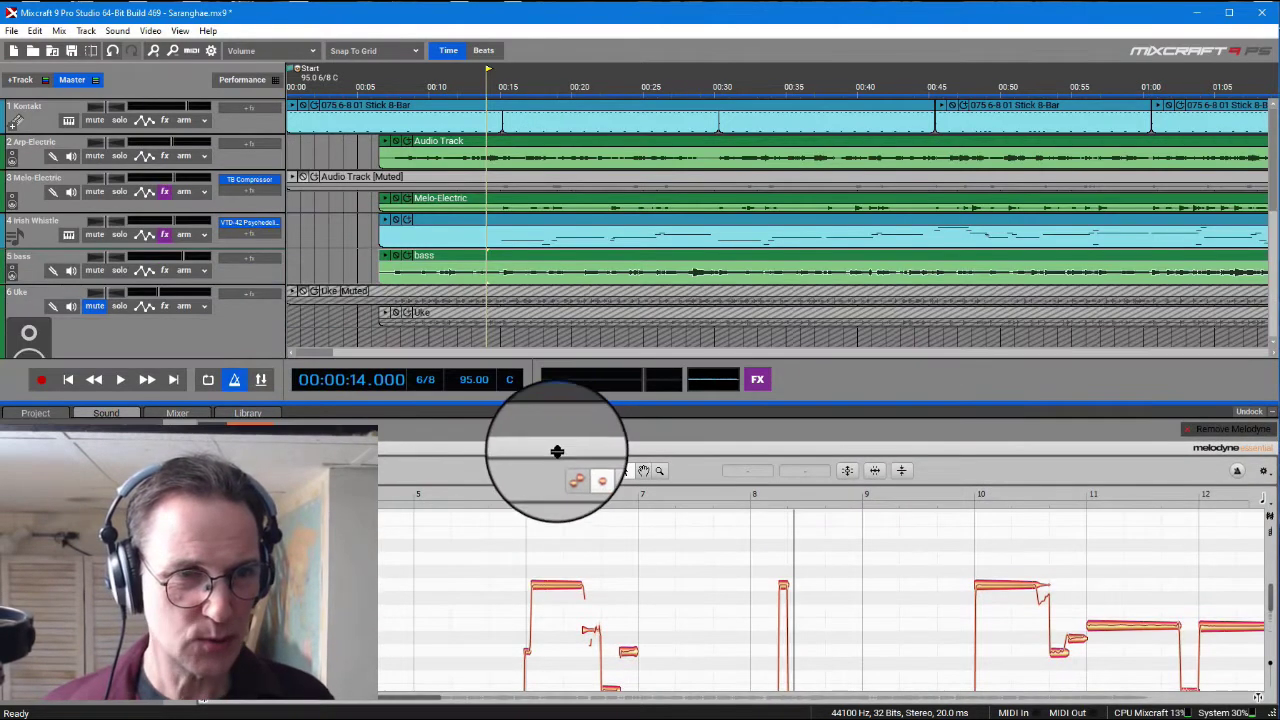
click(380, 80)
key(space)
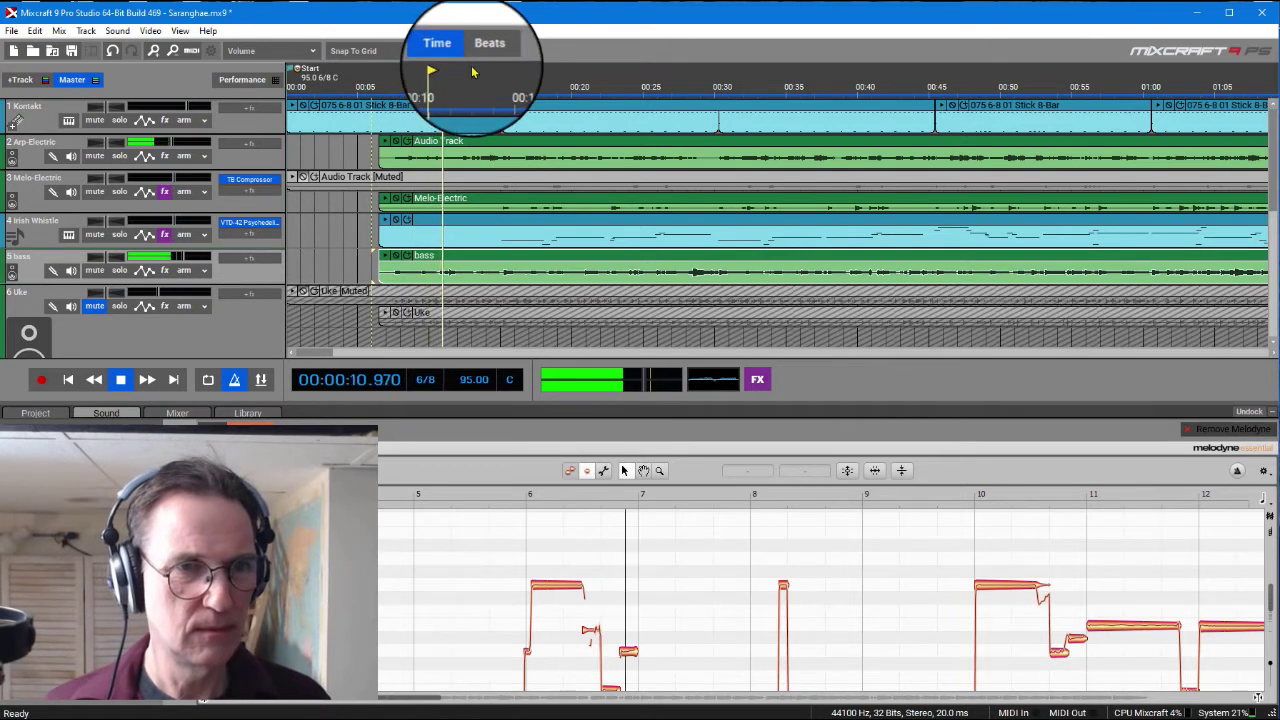
key(space)
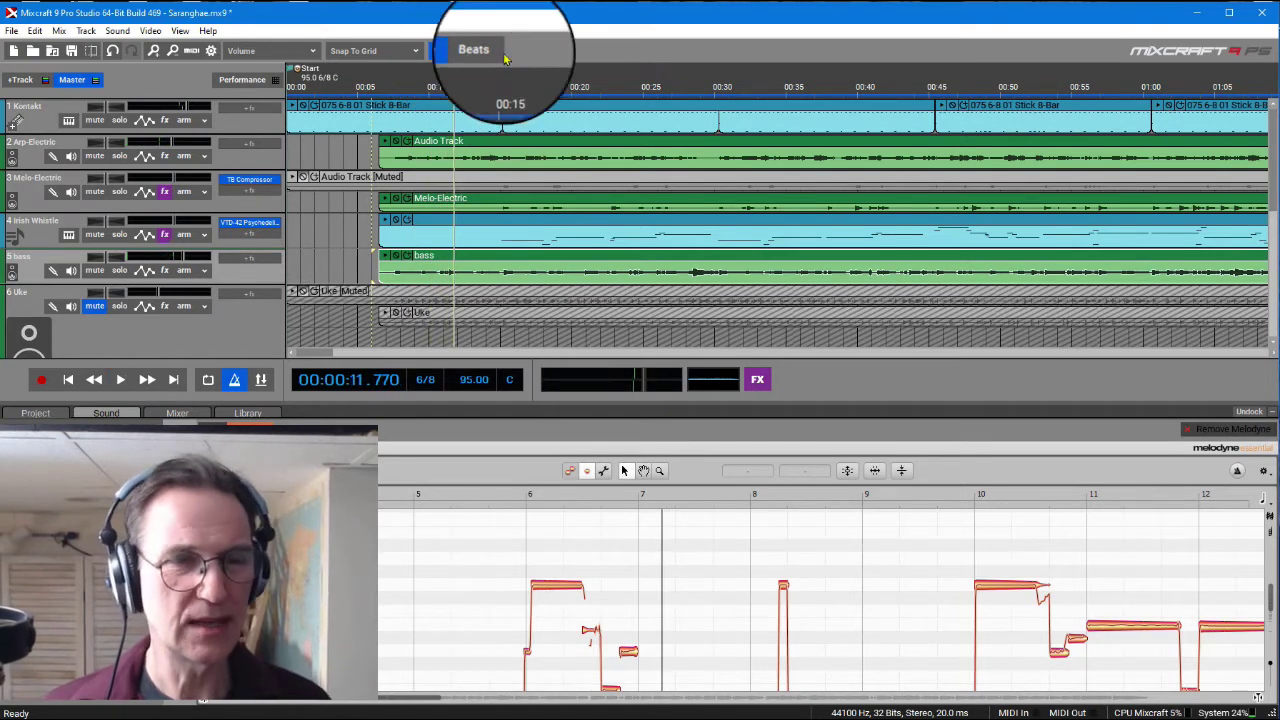
click(119, 270)
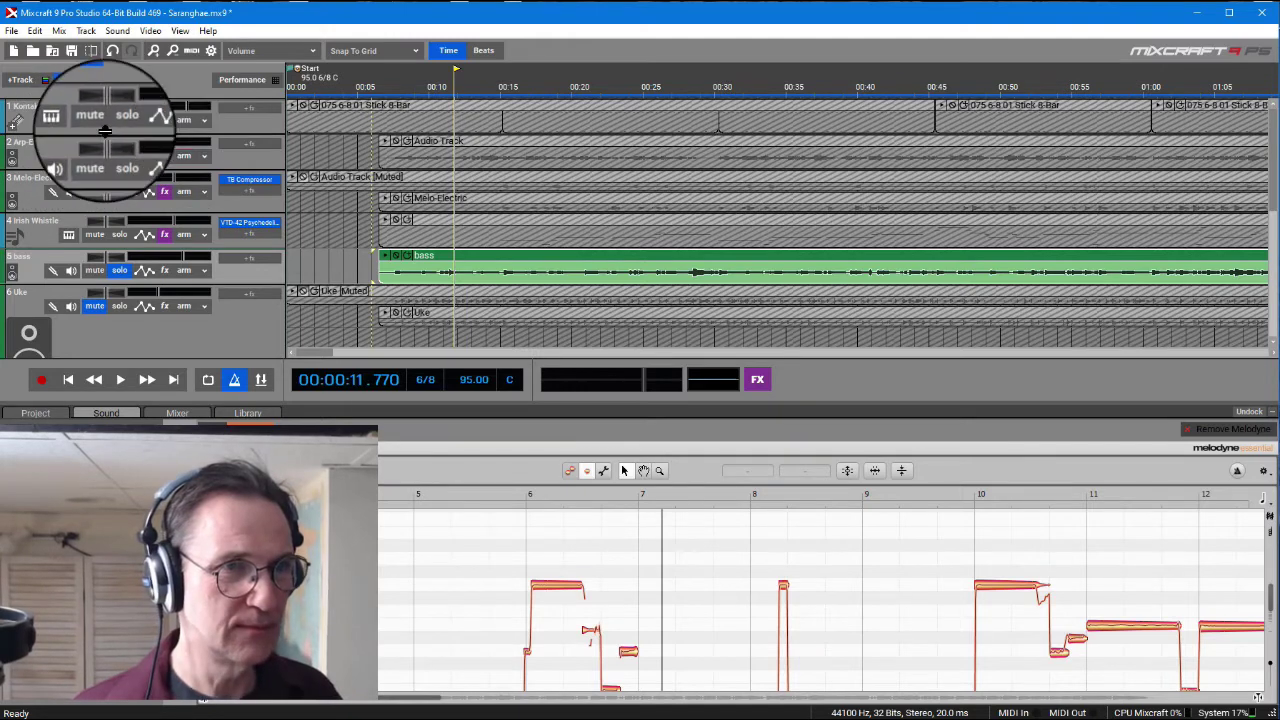
Solo the Kontakt drums with the bass and play them together from 0:06 to 0:21.84.
click(119, 120)
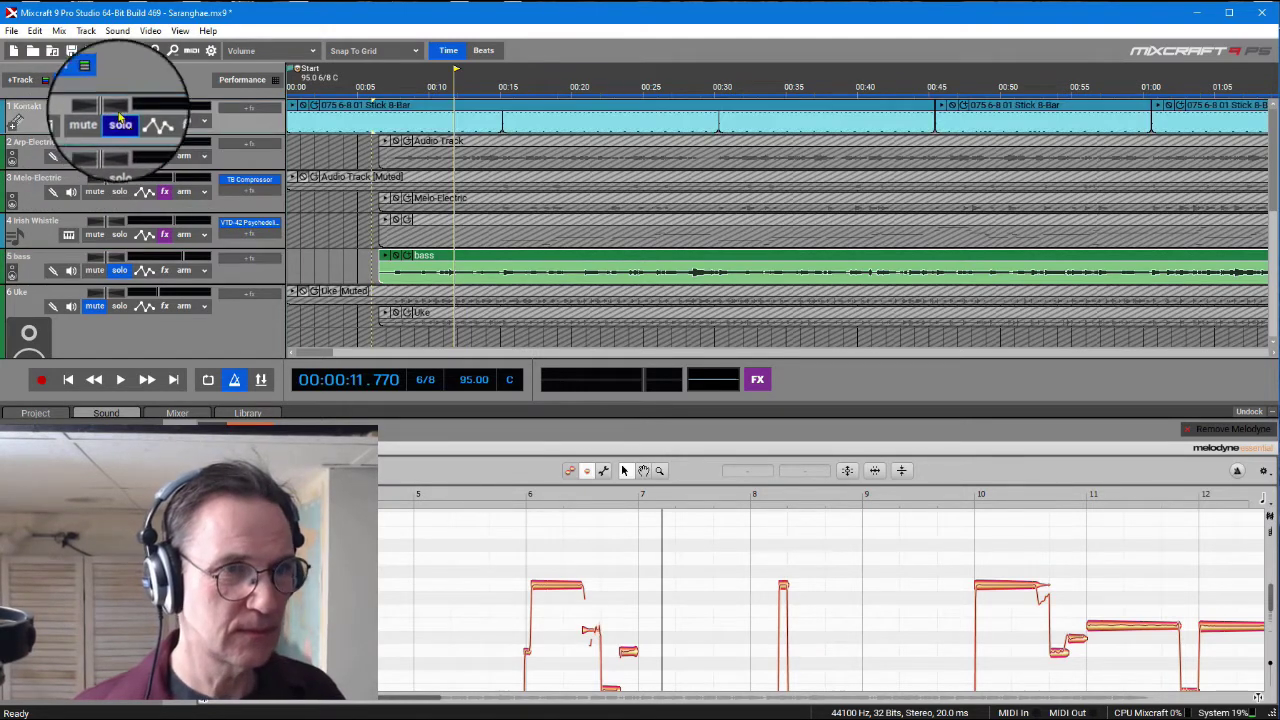
click(373, 80)
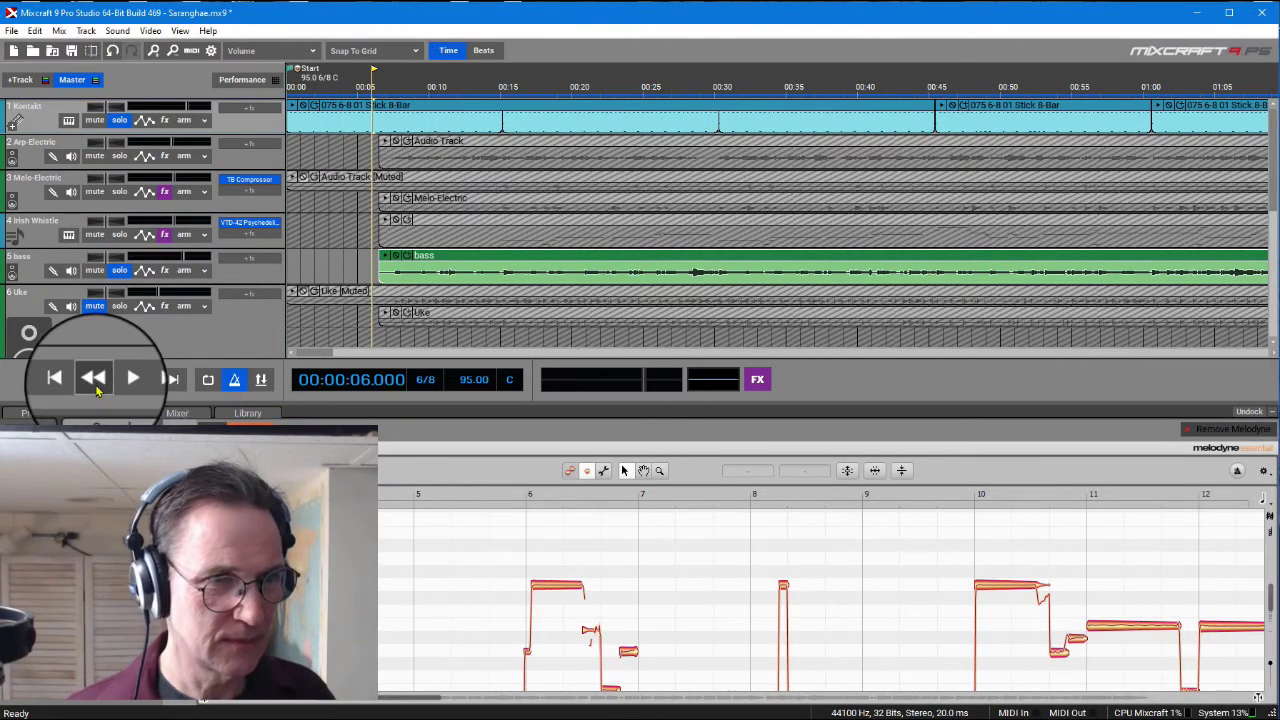
click(120, 379)
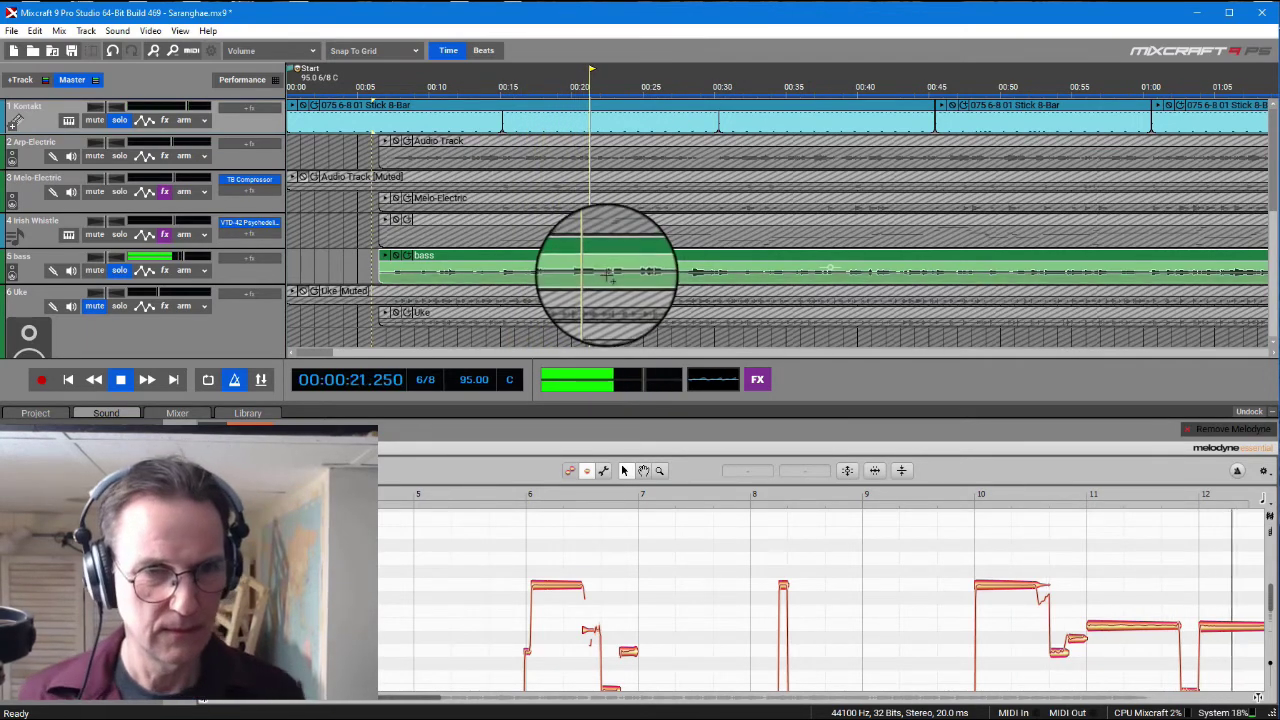
key(space)
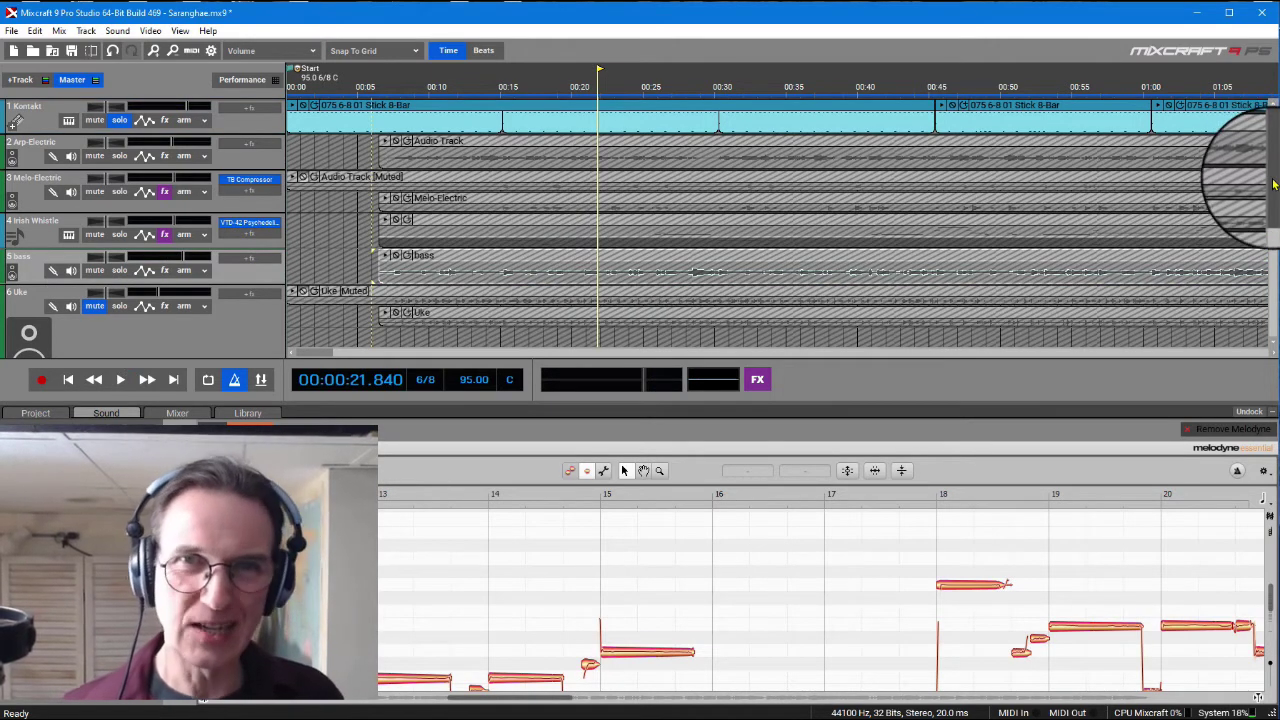
Open the Slide guitar clip in Melodyne, scroll to the Slide track, and set the playhead to 0:13.
double_click(400, 262)
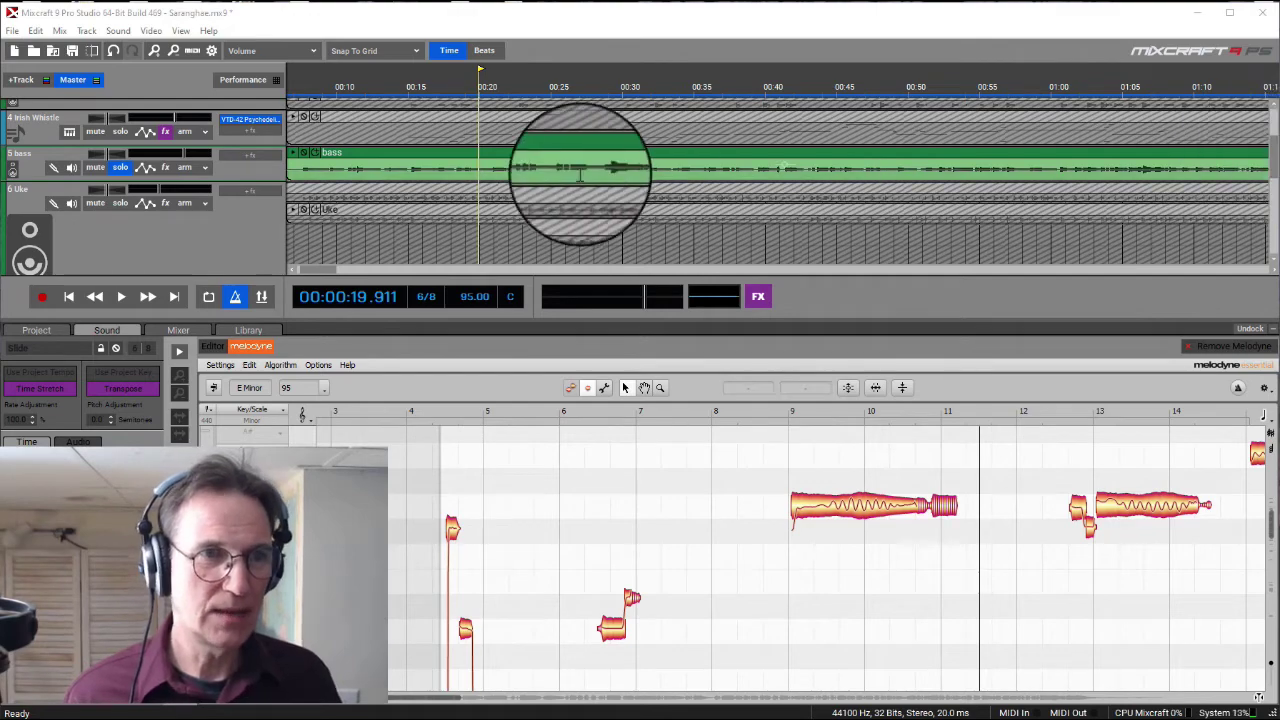
drag(1271, 160, 1267, 200)
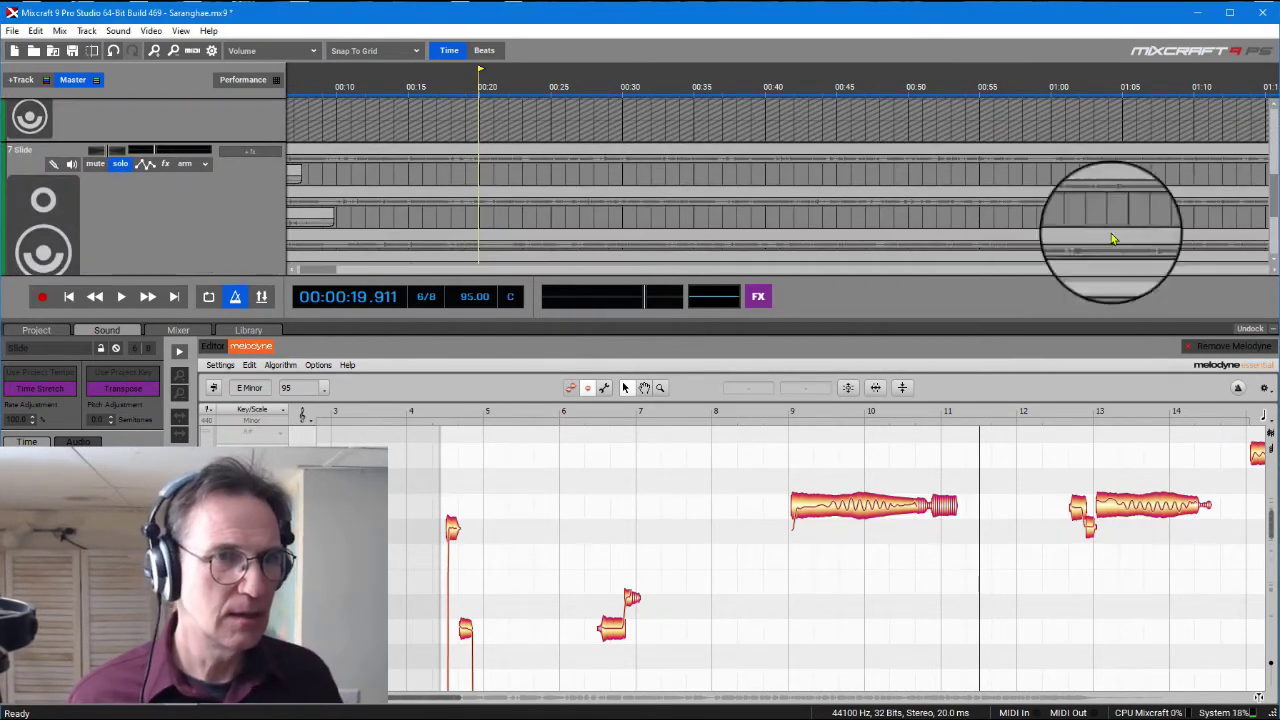
mouse_move(1273, 203)
mouse_down()
mouse_move(1275, 218)
mouse_move(1271, 197)
mouse_up()
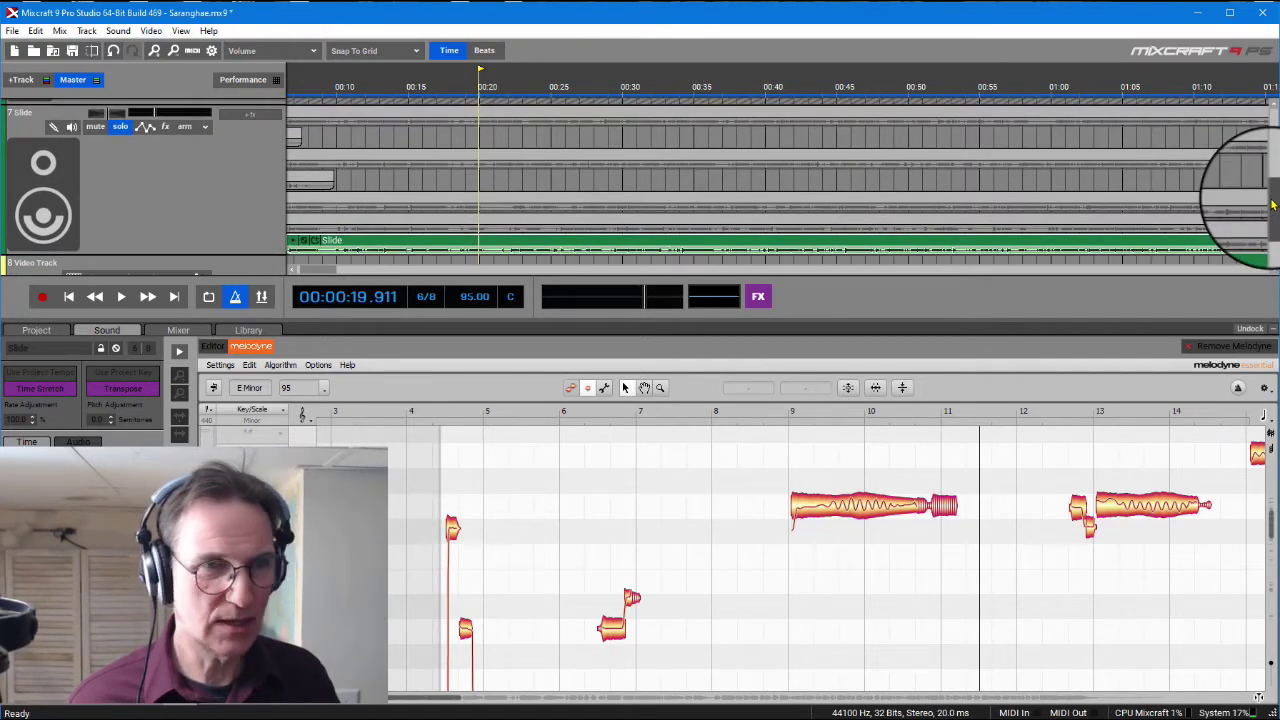
click(379, 243)
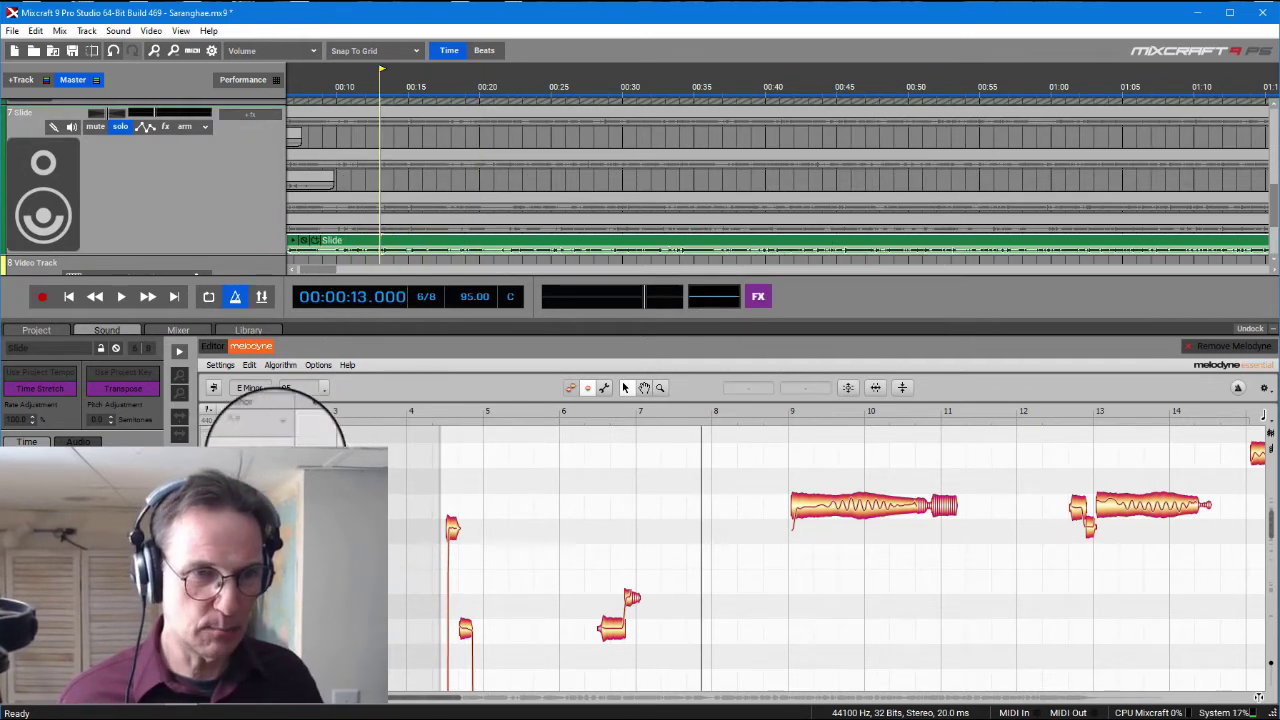
scroll(1265, 528, up, 2)
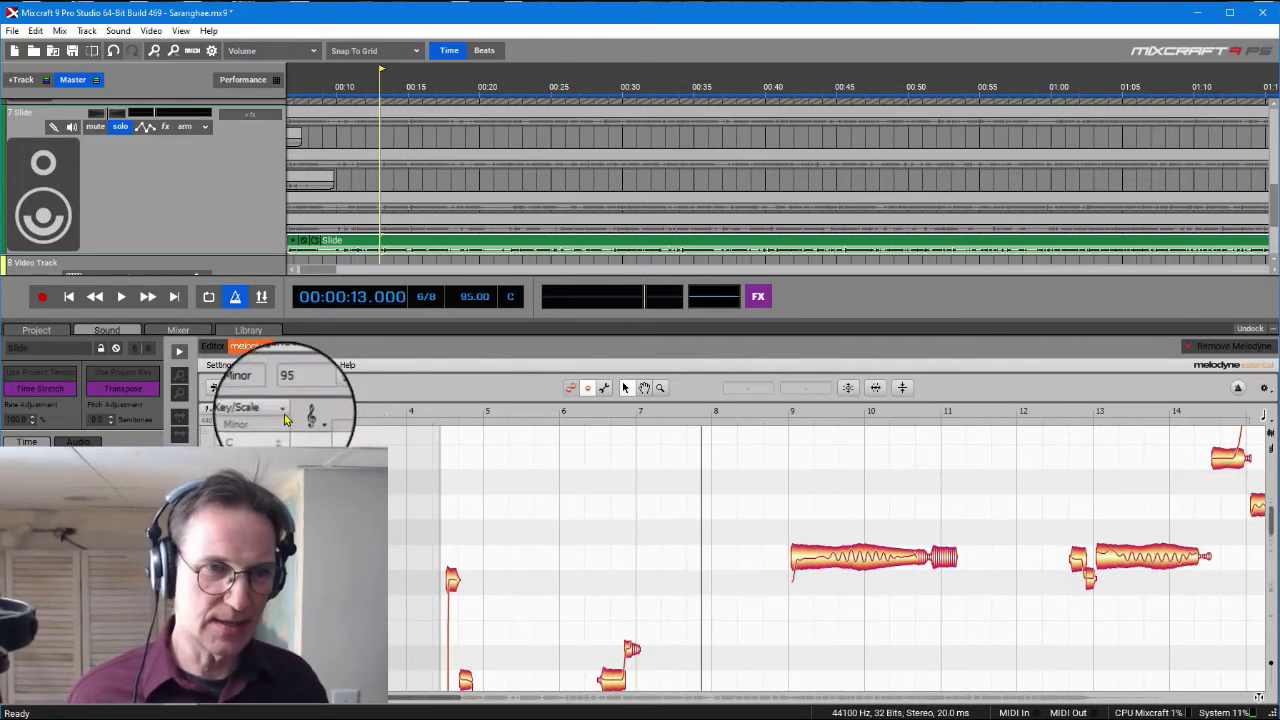
Keep the Slide clip on the Melodic algorithm and play the slide part from 0:13 to 0:20.710.
click(279, 368)
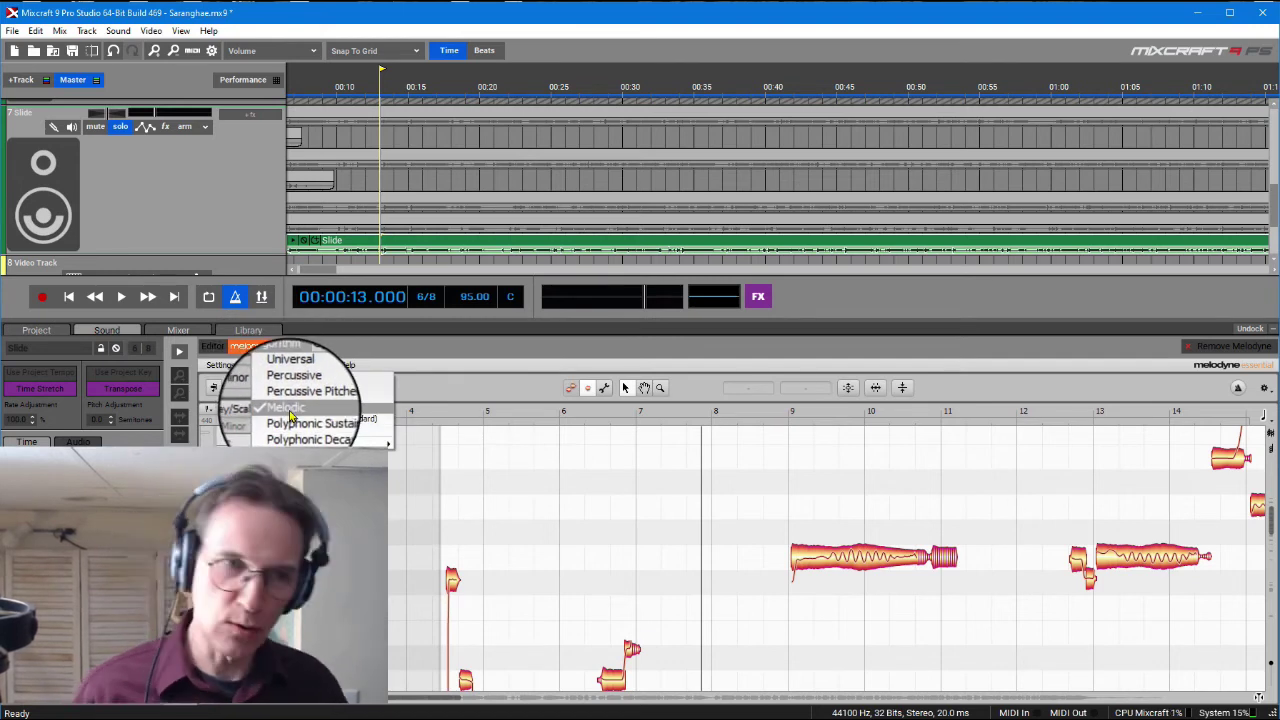
click(289, 410)
scroll(1271, 529, down, 3)
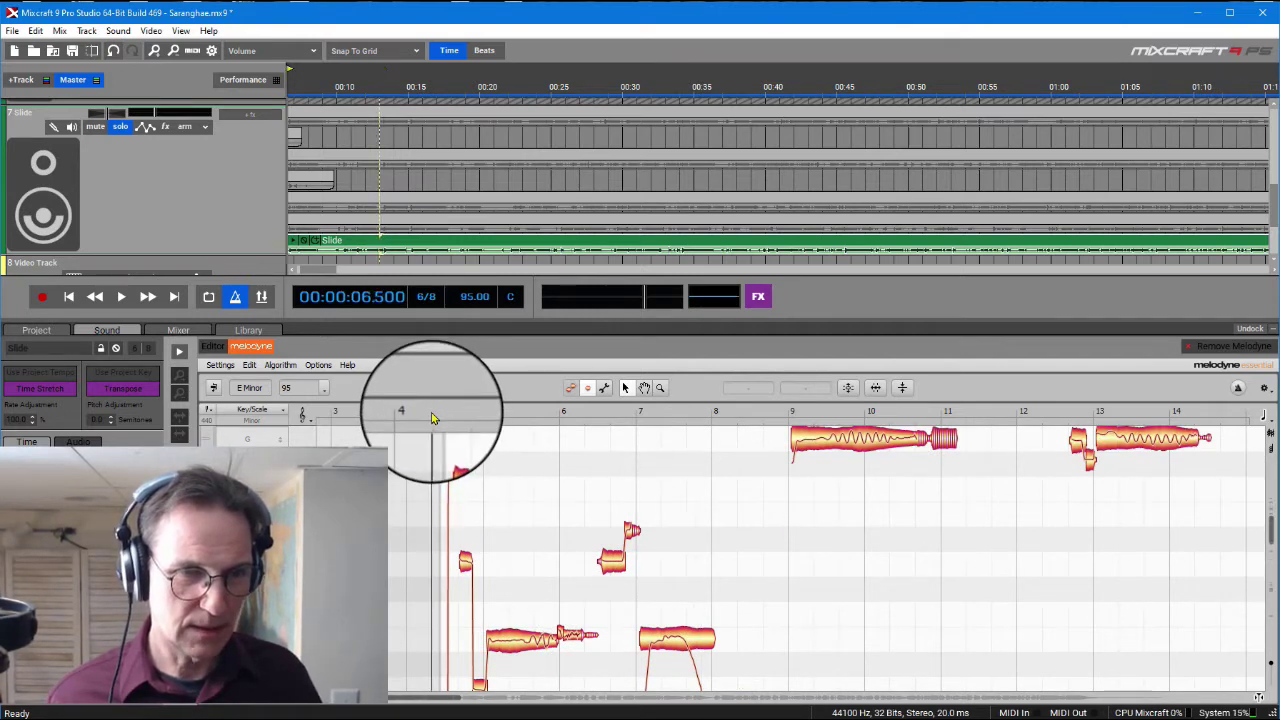
key(space)
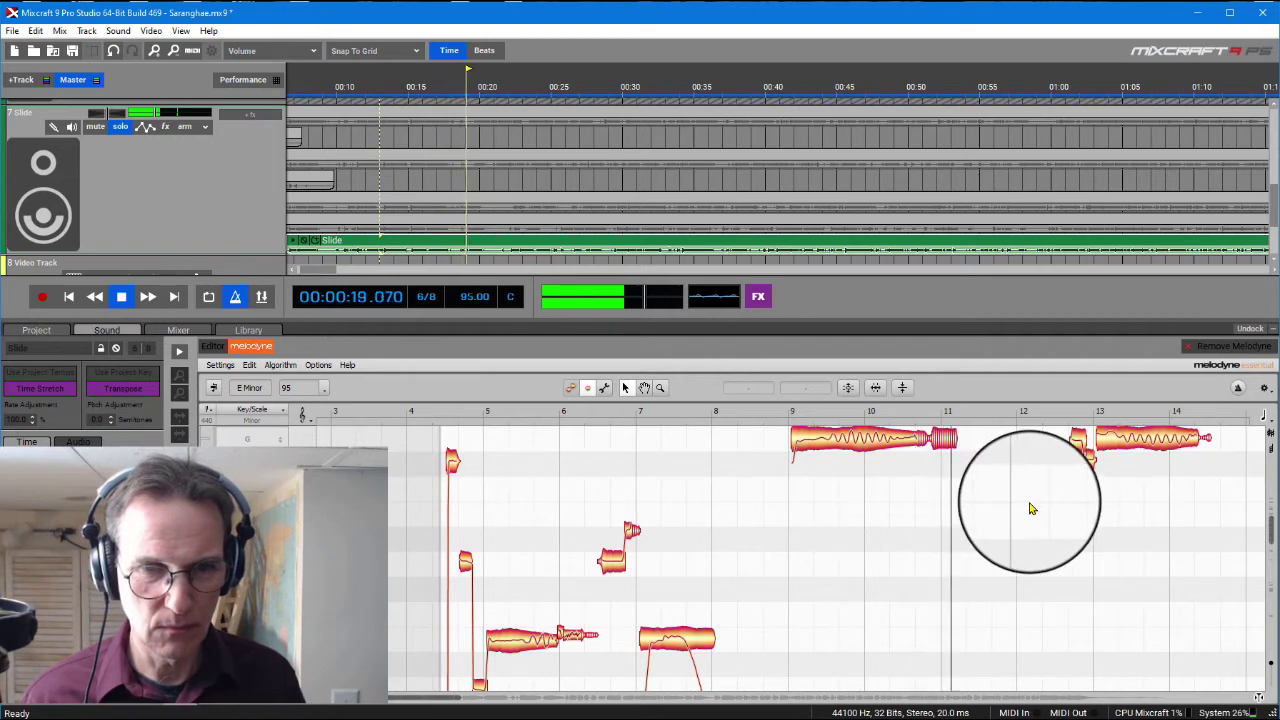
key(space)
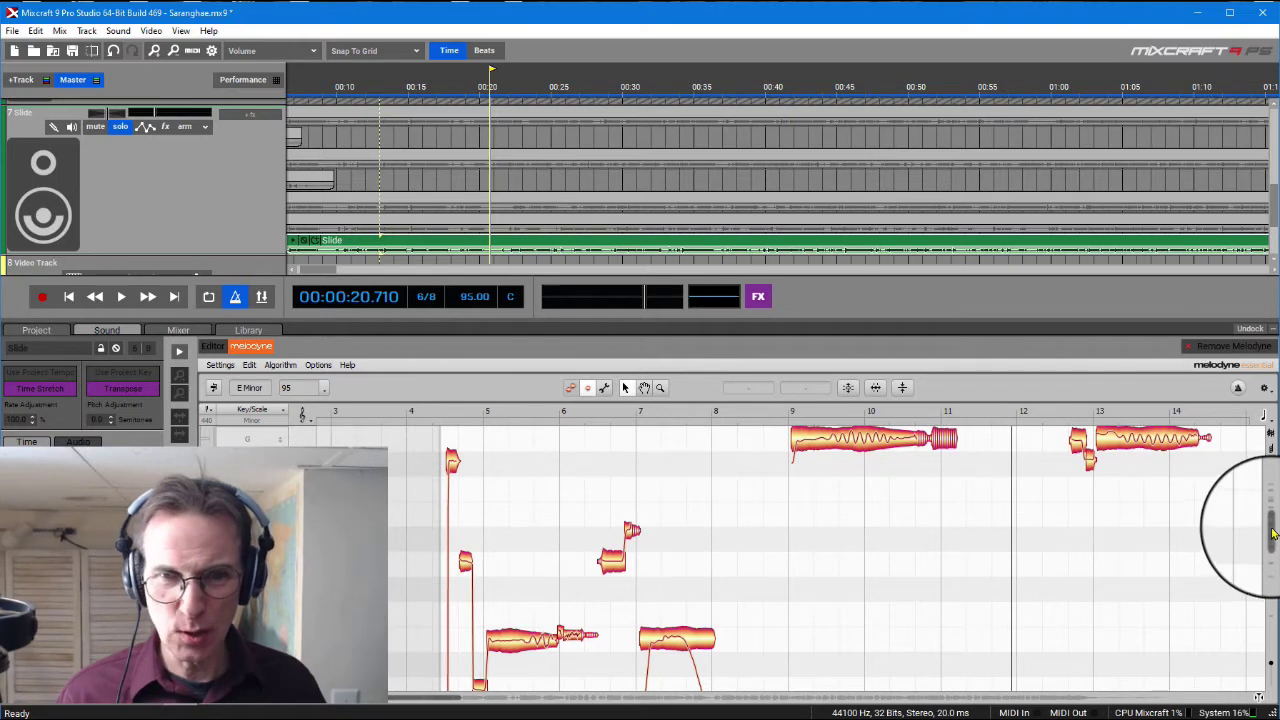
scroll(1272, 535, up, 3)
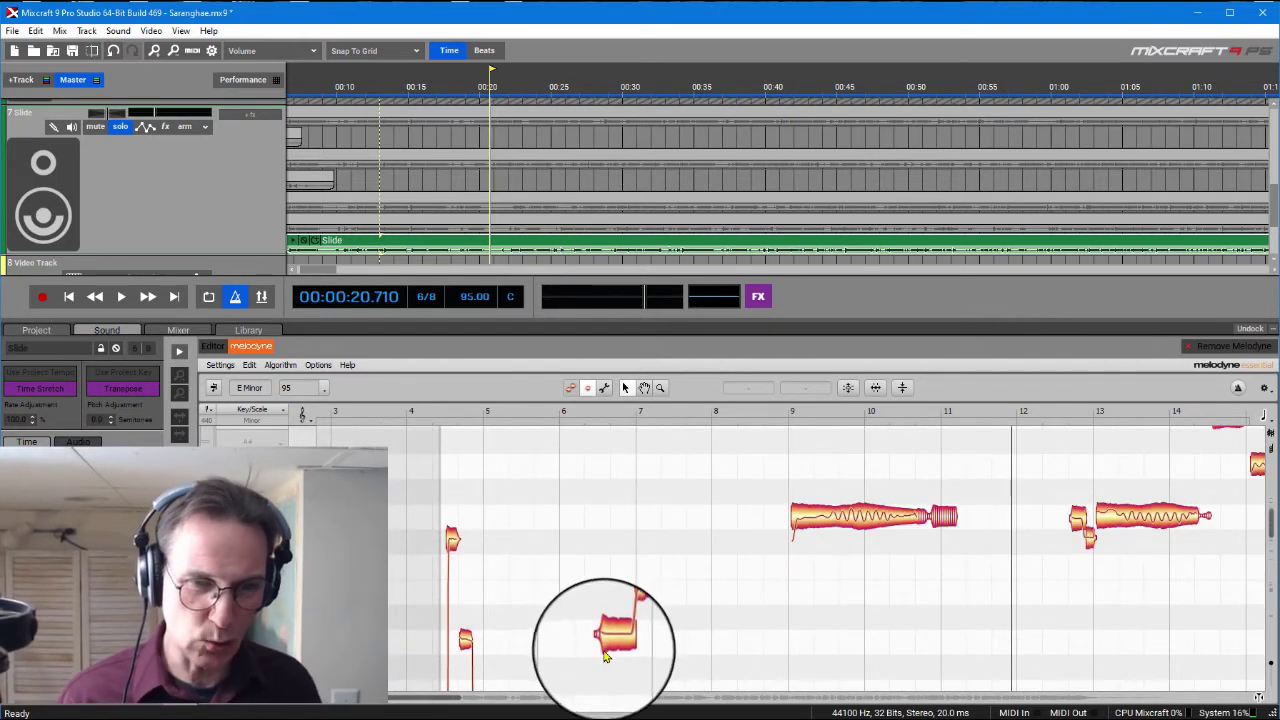
Play the slide passage from bar 6, then replay it from bar 6, stopping at 0:19.575.
click(590, 418)
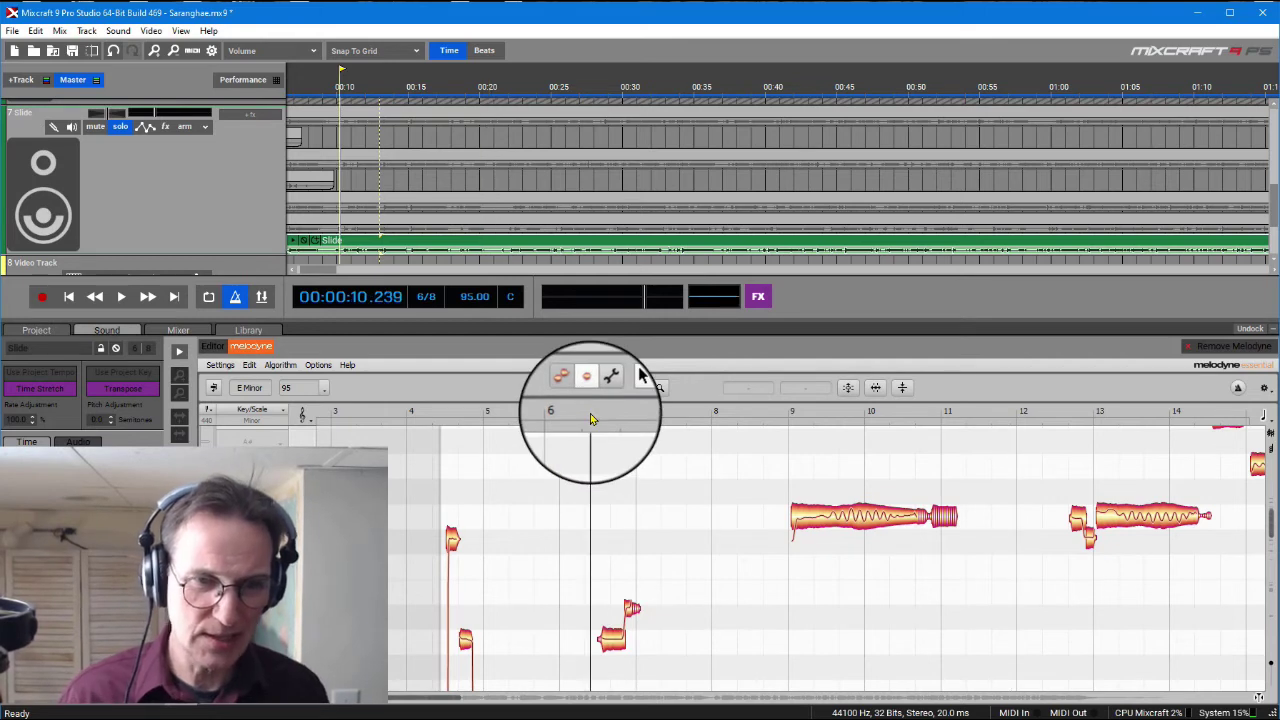
key(space)
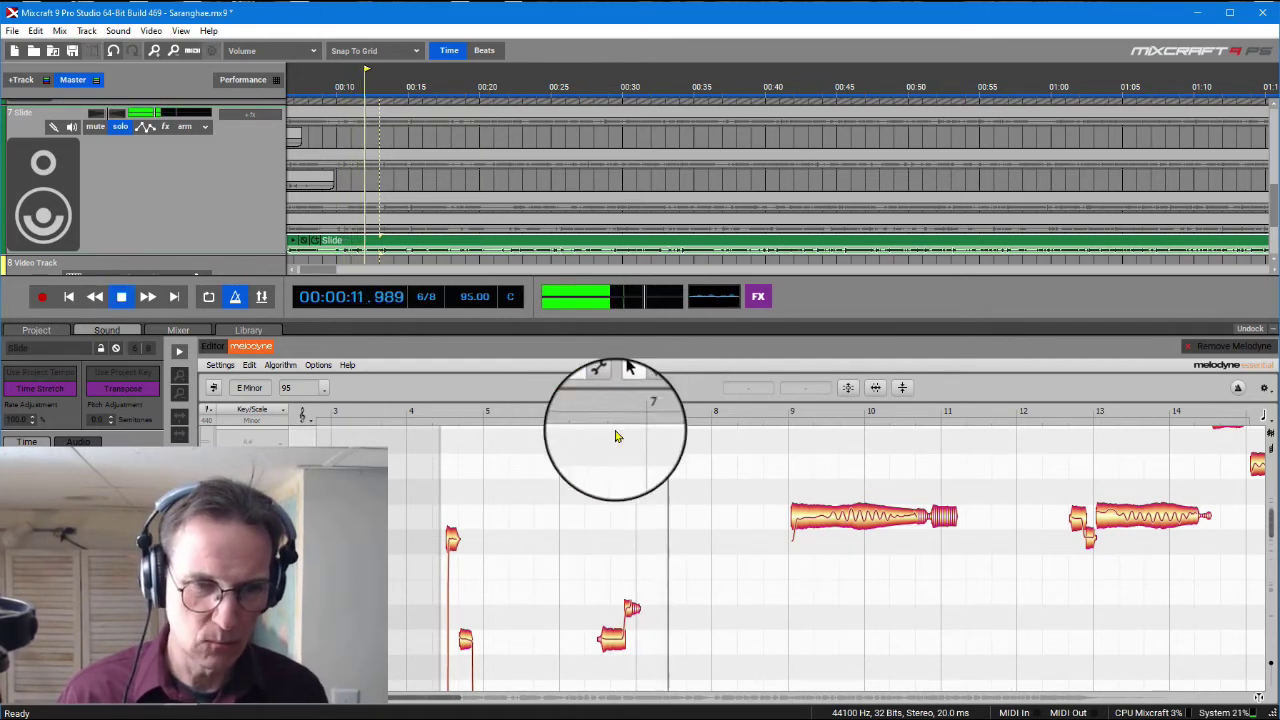
key(space)
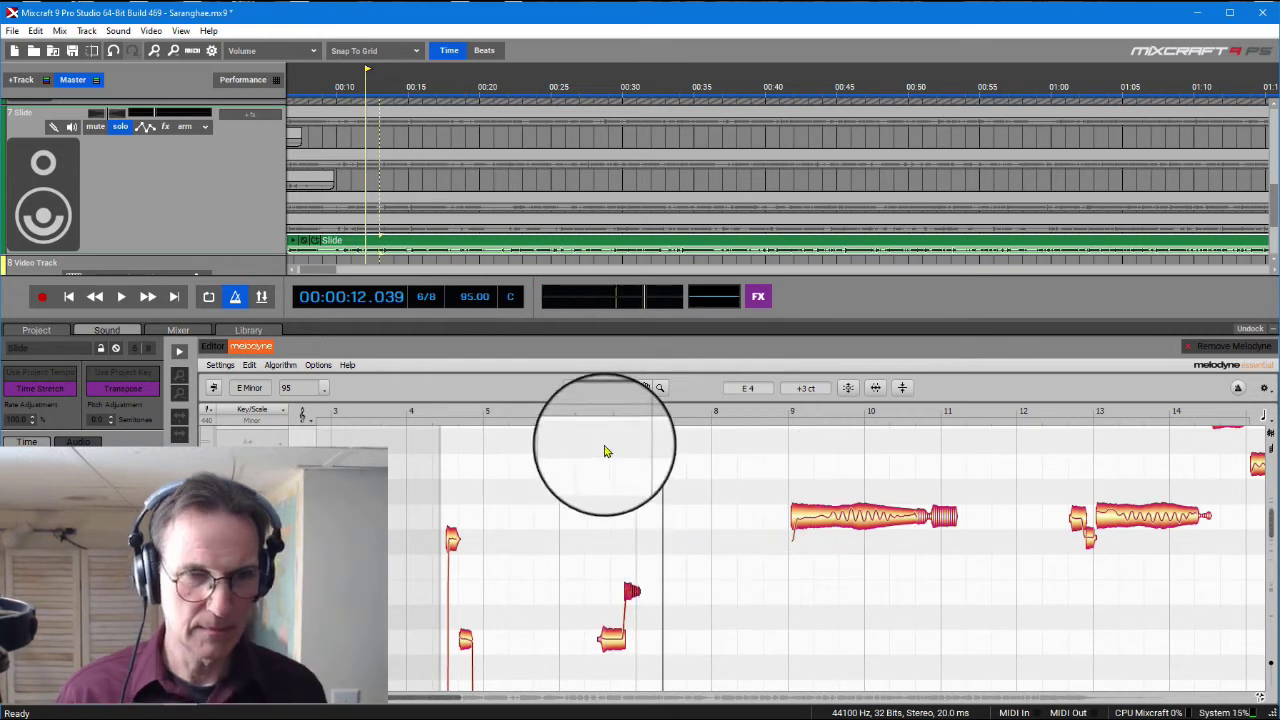
click(587, 416)
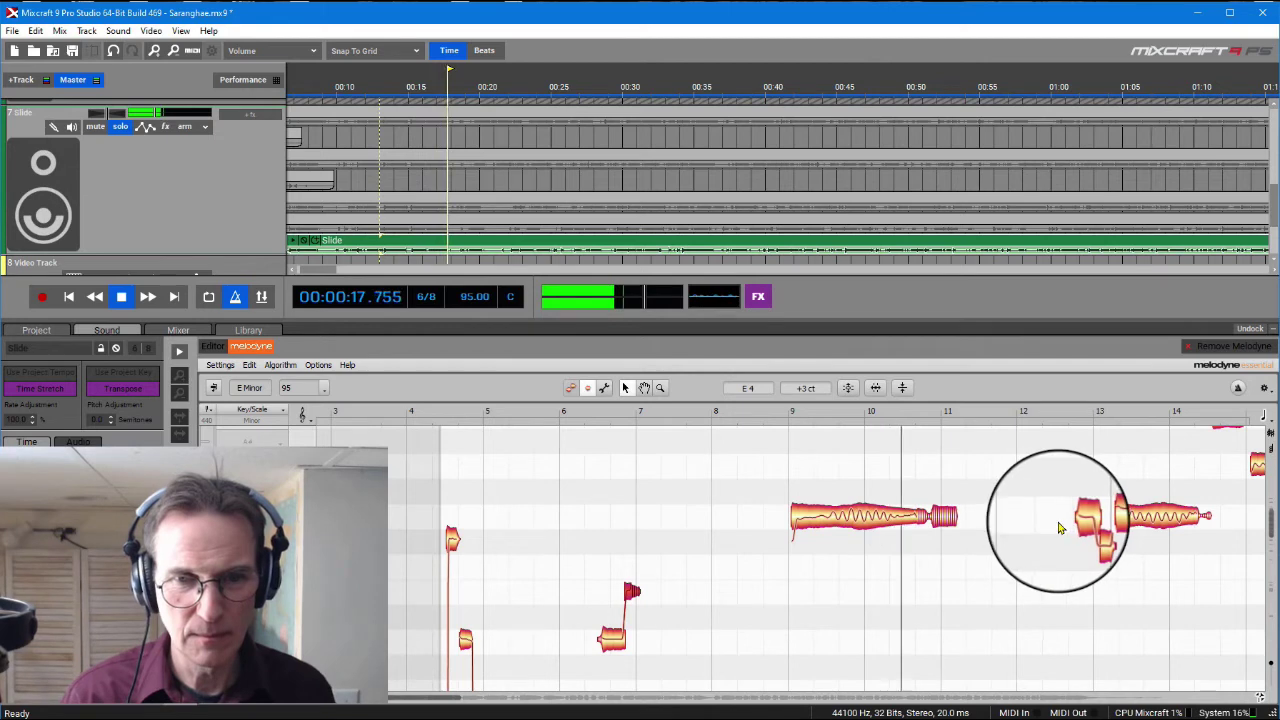
key(space)
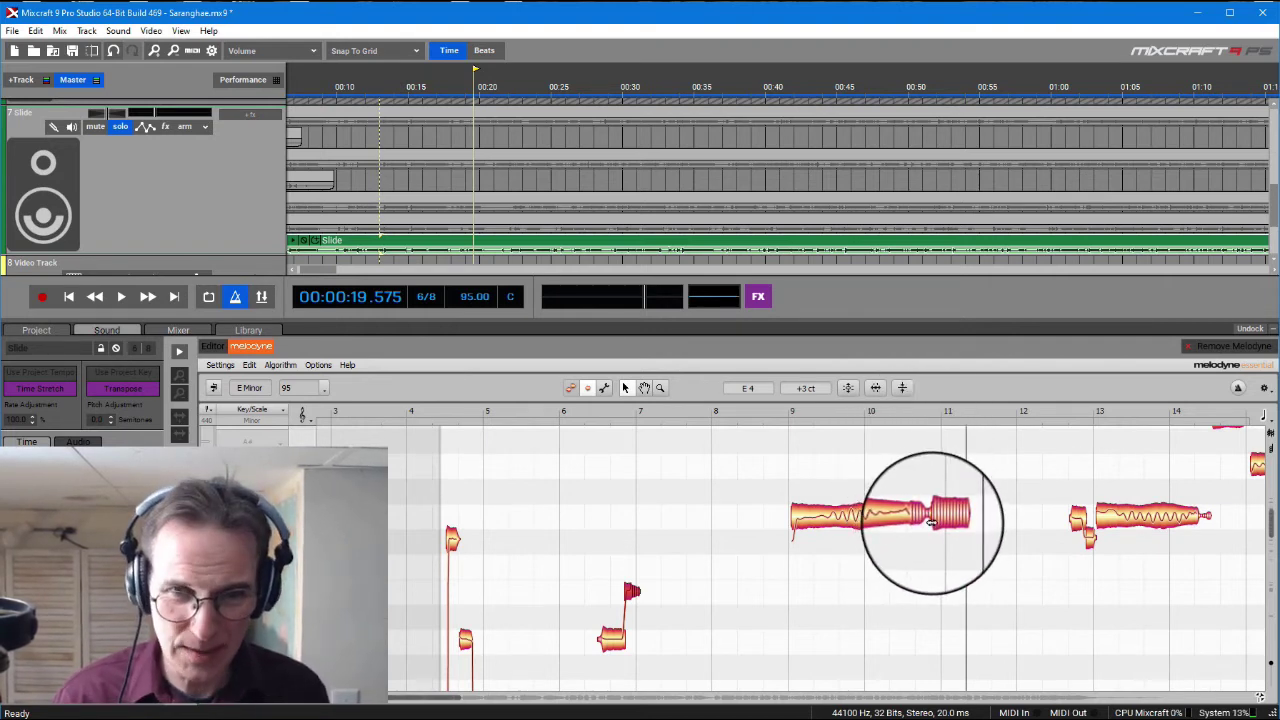
Move the start of the long bar-9 slide note's final segment earlier and choose a different grid note value.
mouse_move(931, 522)
mouse_down()
mouse_move(906, 521)
mouse_move(918, 521)
mouse_up()
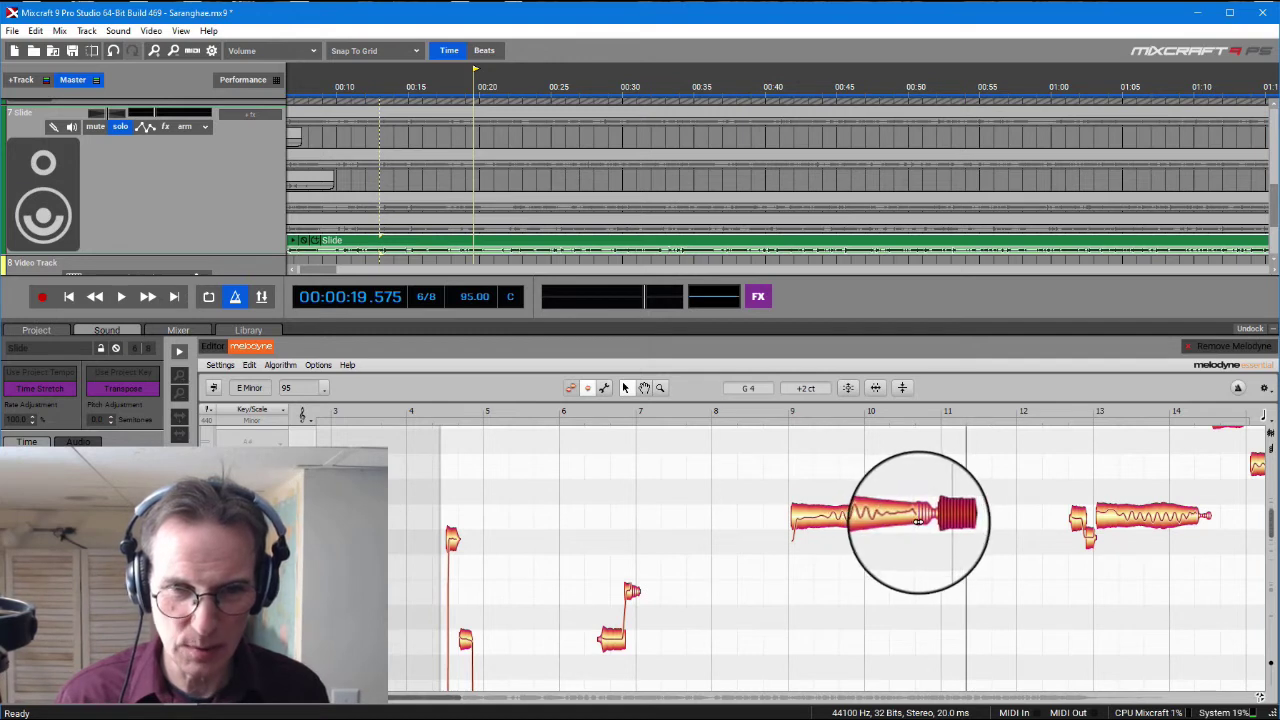
click(1265, 420)
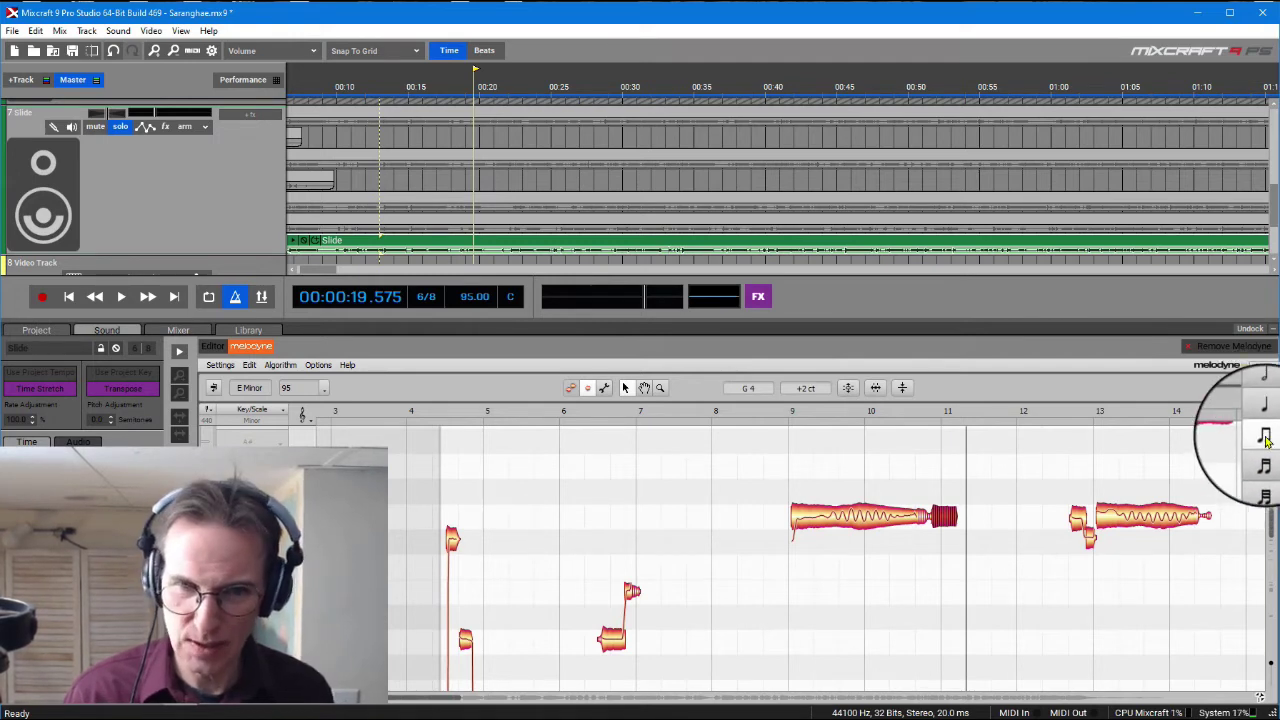
click(1265, 438)
click(909, 515)
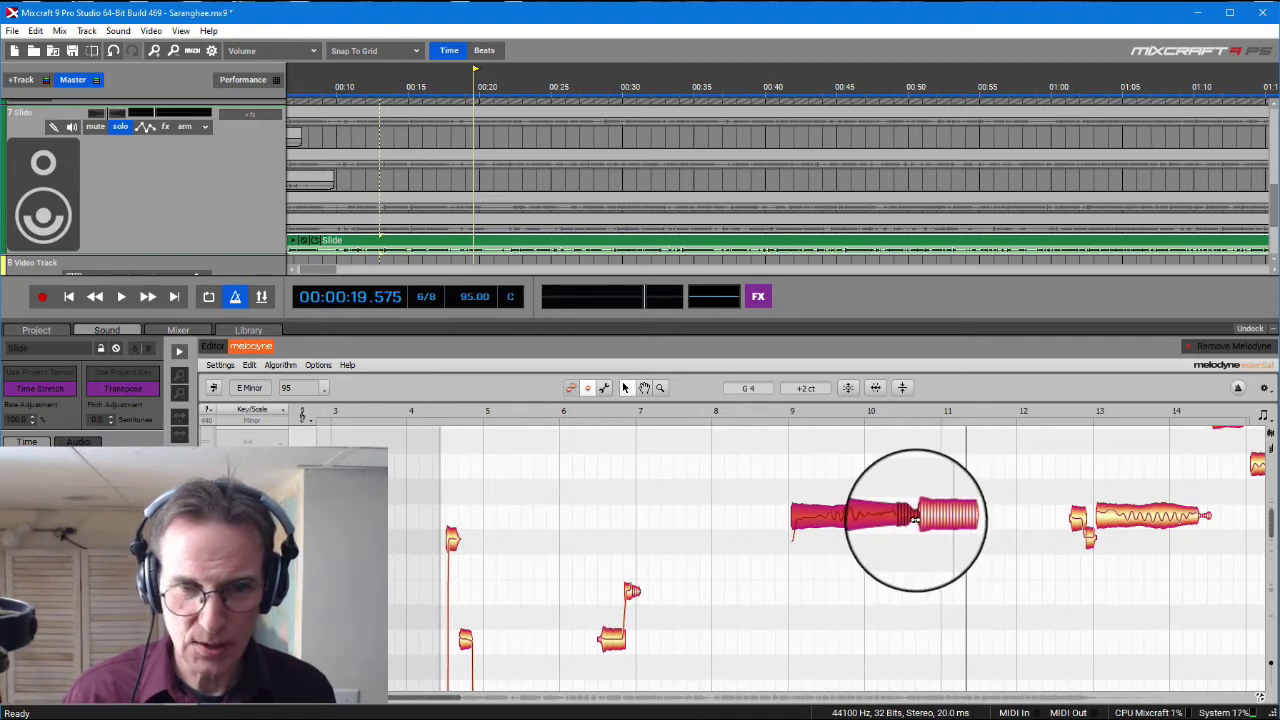
Play back the edited slide part starting from bar 9.
click(780, 418)
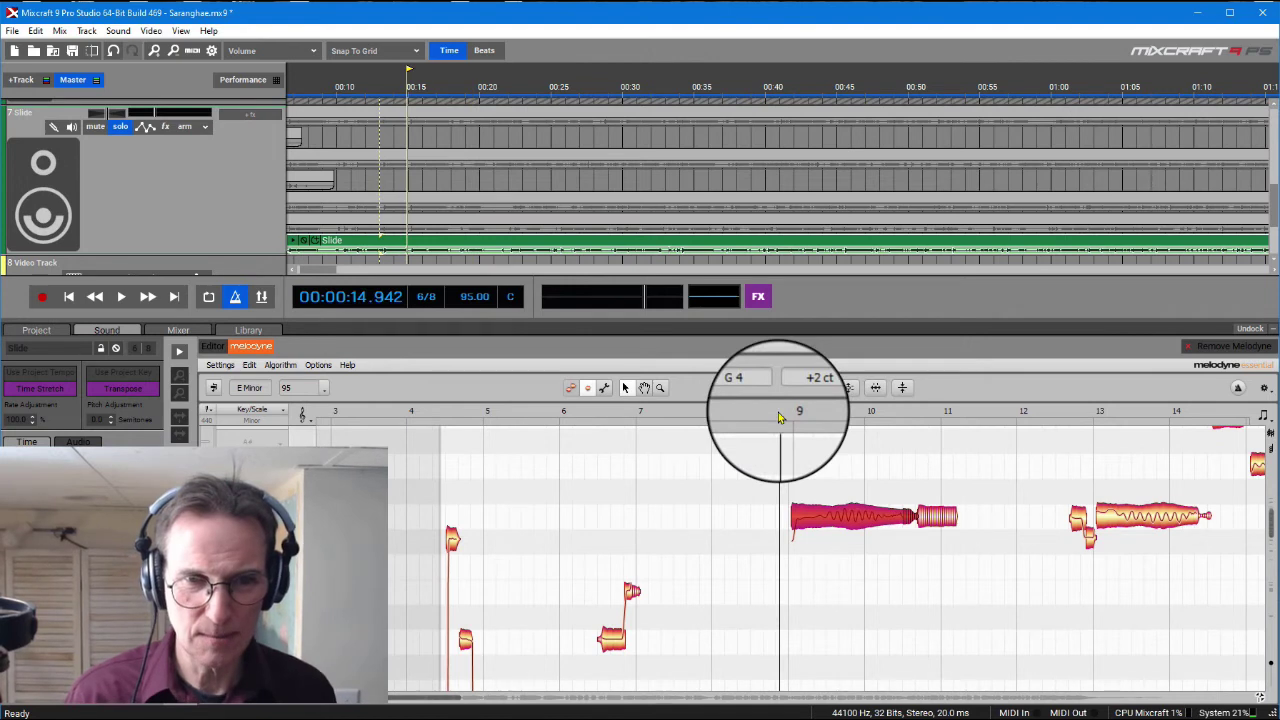
key(space)
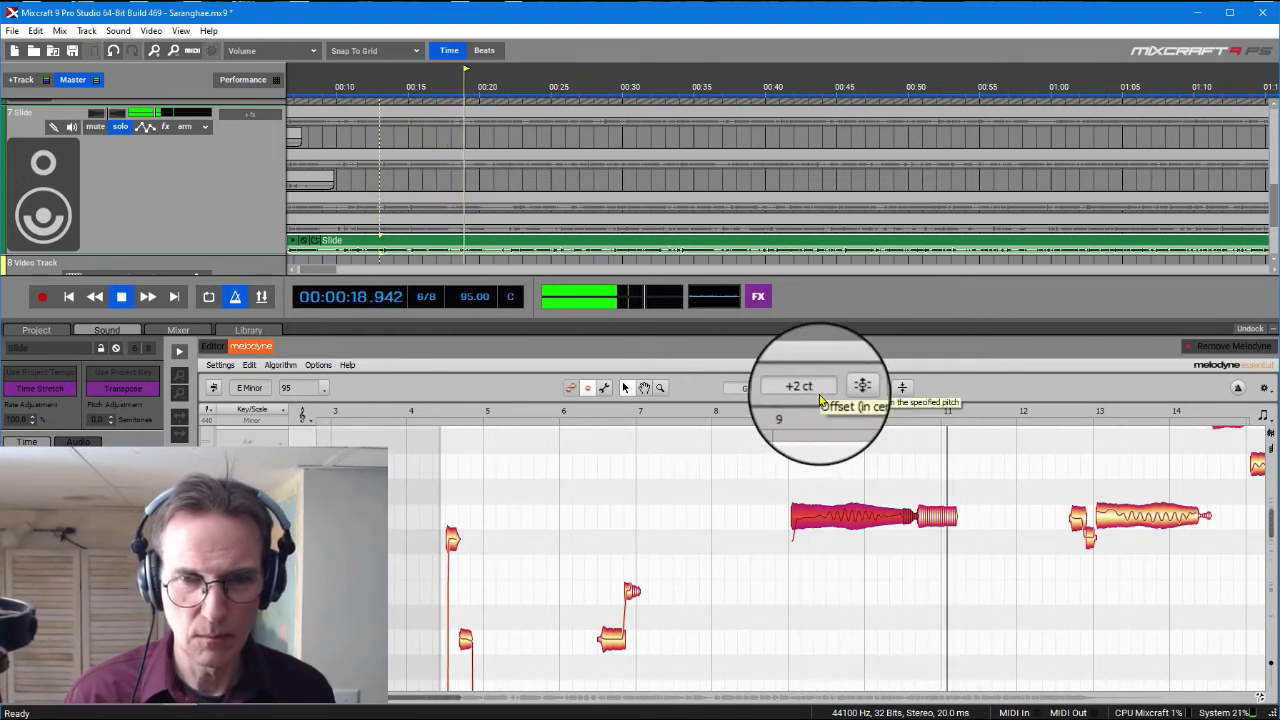
scroll(700, 430, up, 3)
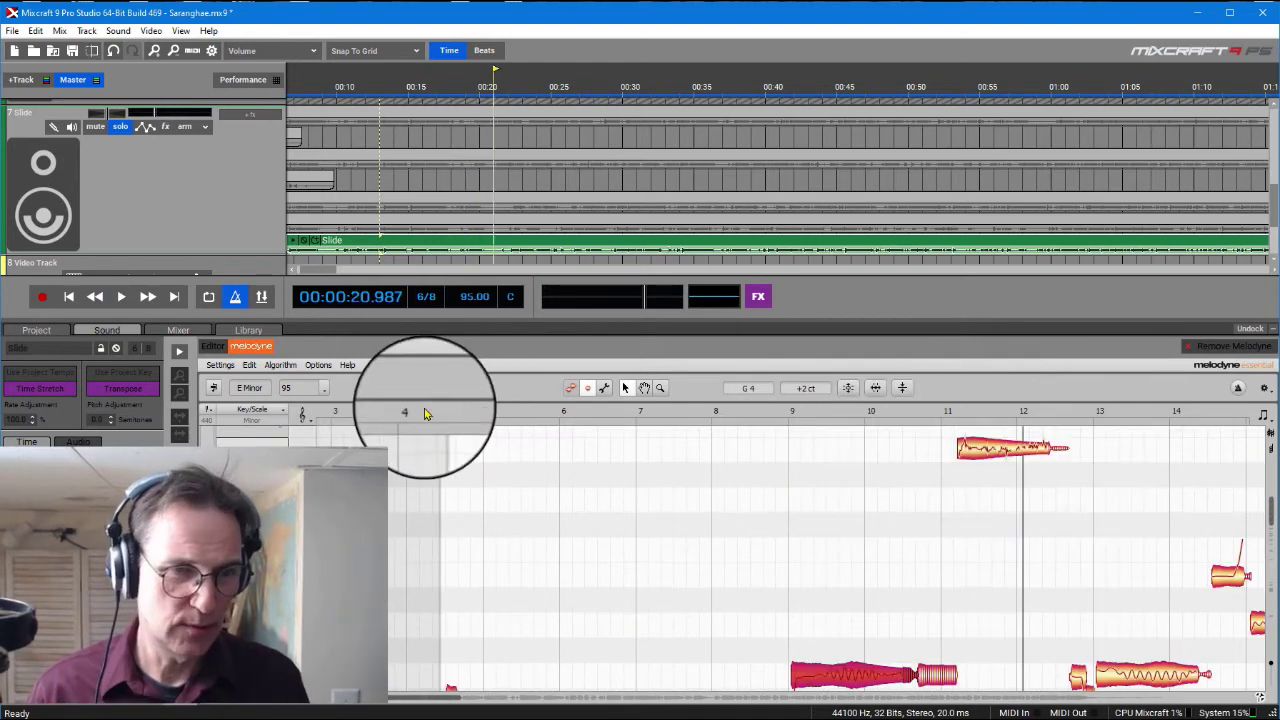
Stop, then restart playback of the slide part from bar 4.
key(space)
click(436, 414)
key(space)
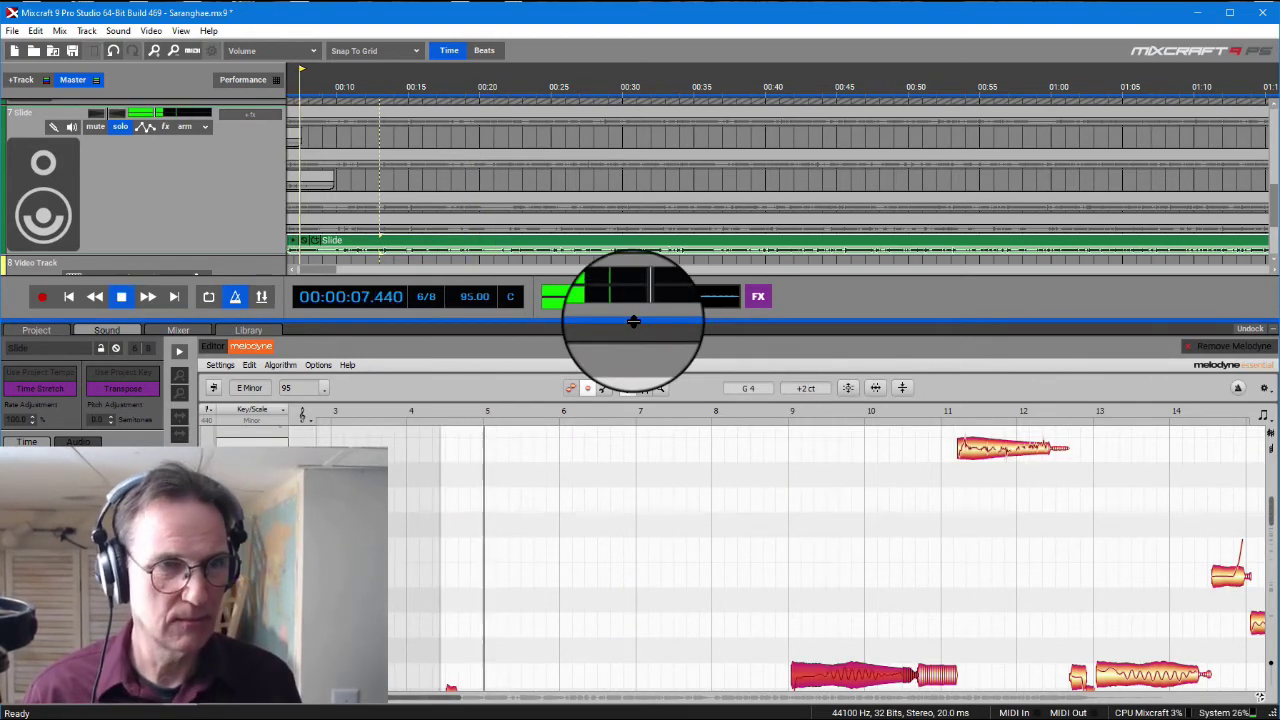
scroll(1272, 150, up, 5)
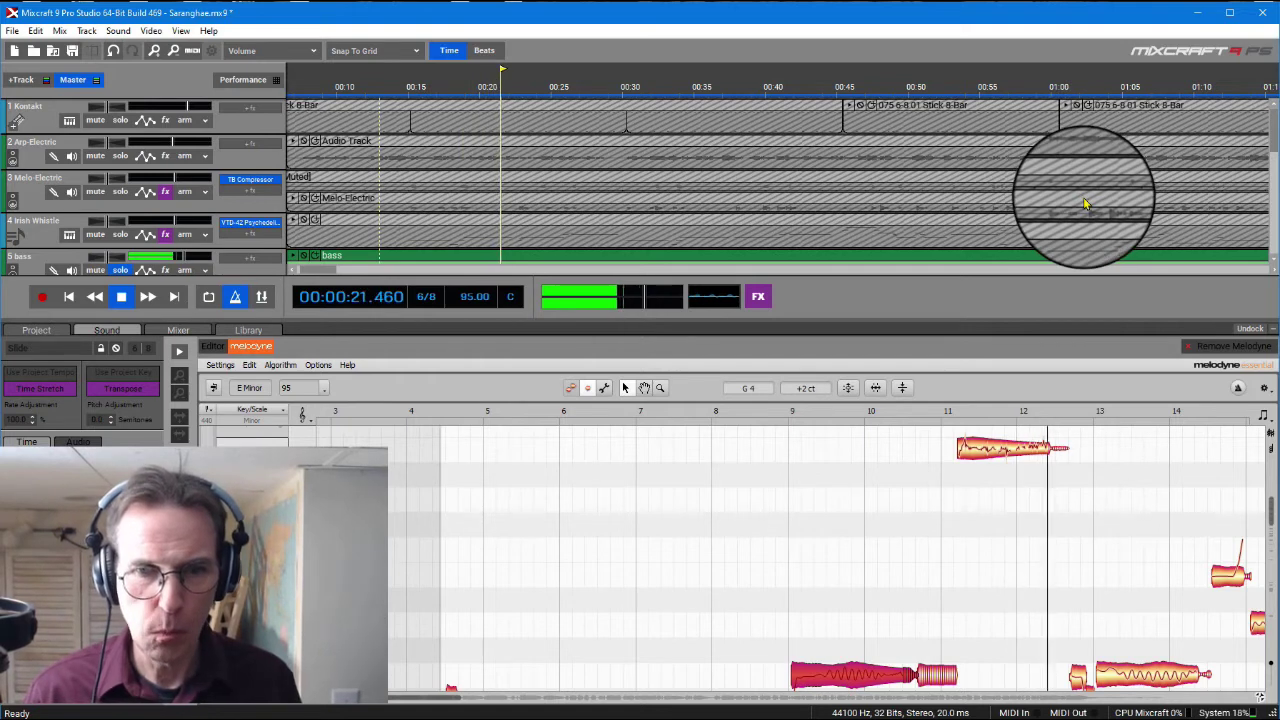
Stop playback at 0:21.880 and select all slide-part notes for pitch correction.
key(space)
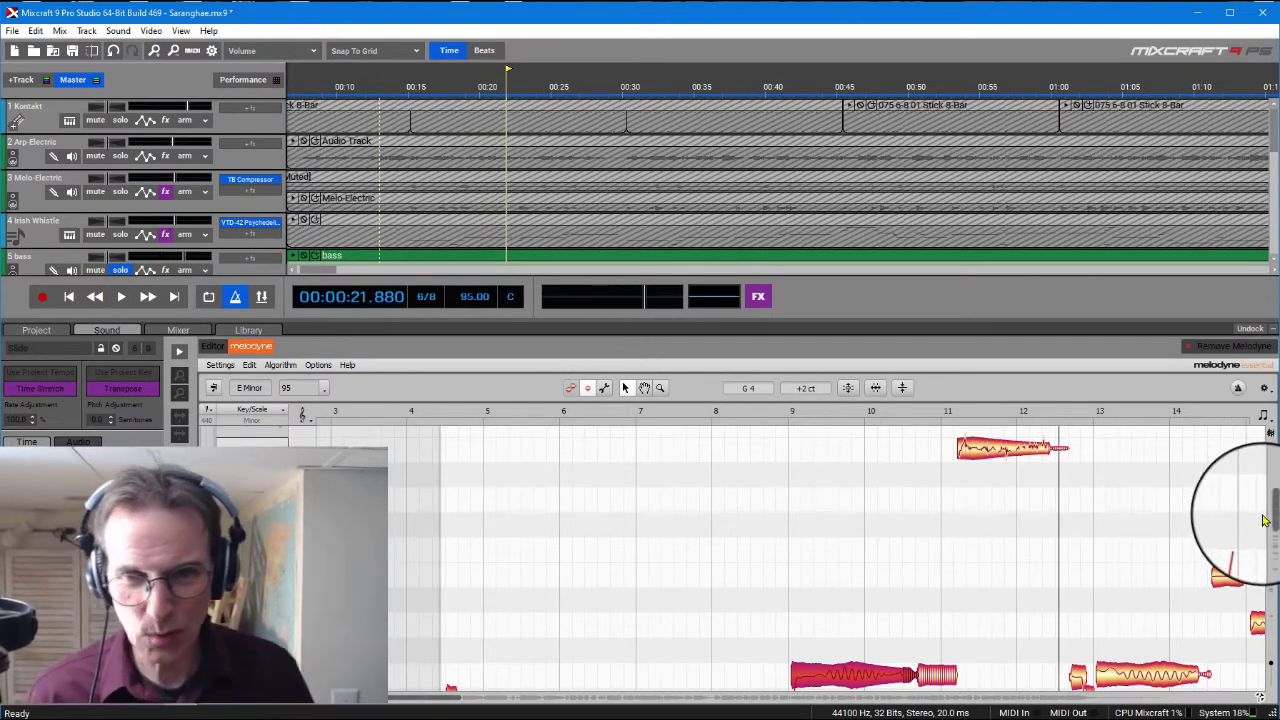
mouse_move(1271, 520)
mouse_down()
mouse_move(1271, 506)
mouse_move(1270, 535)
mouse_up()
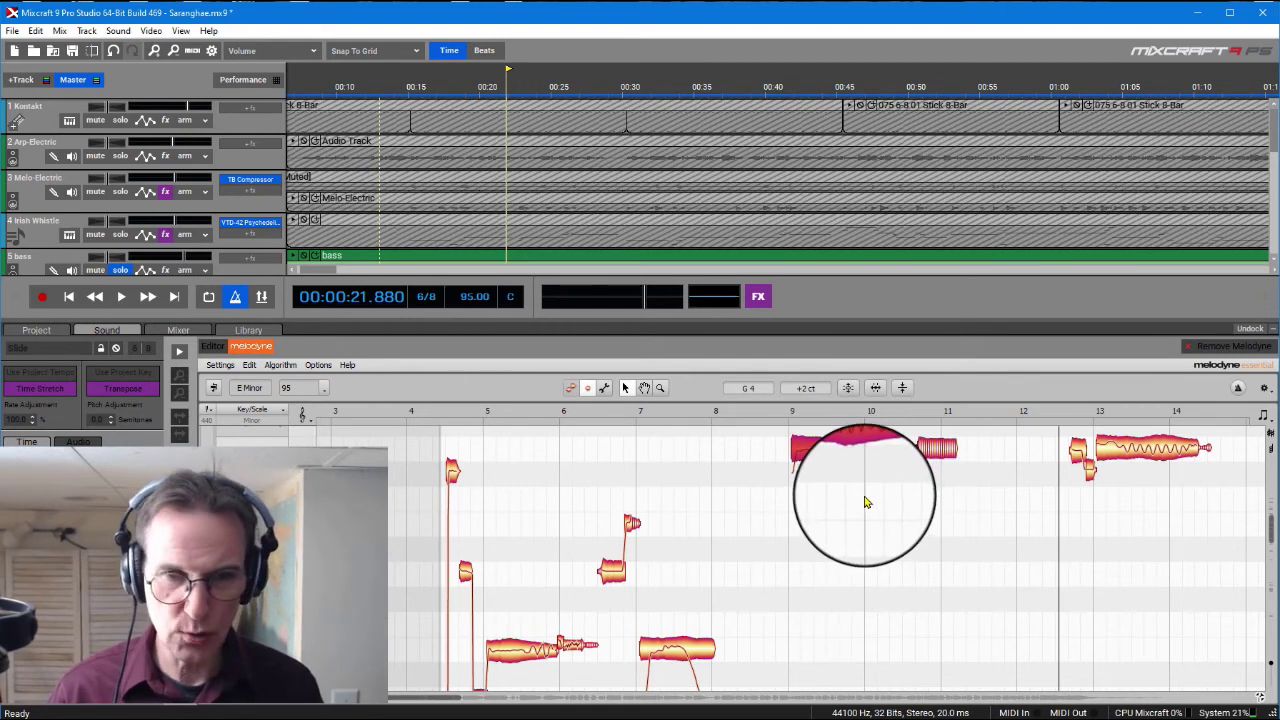
key(ctrl+a)
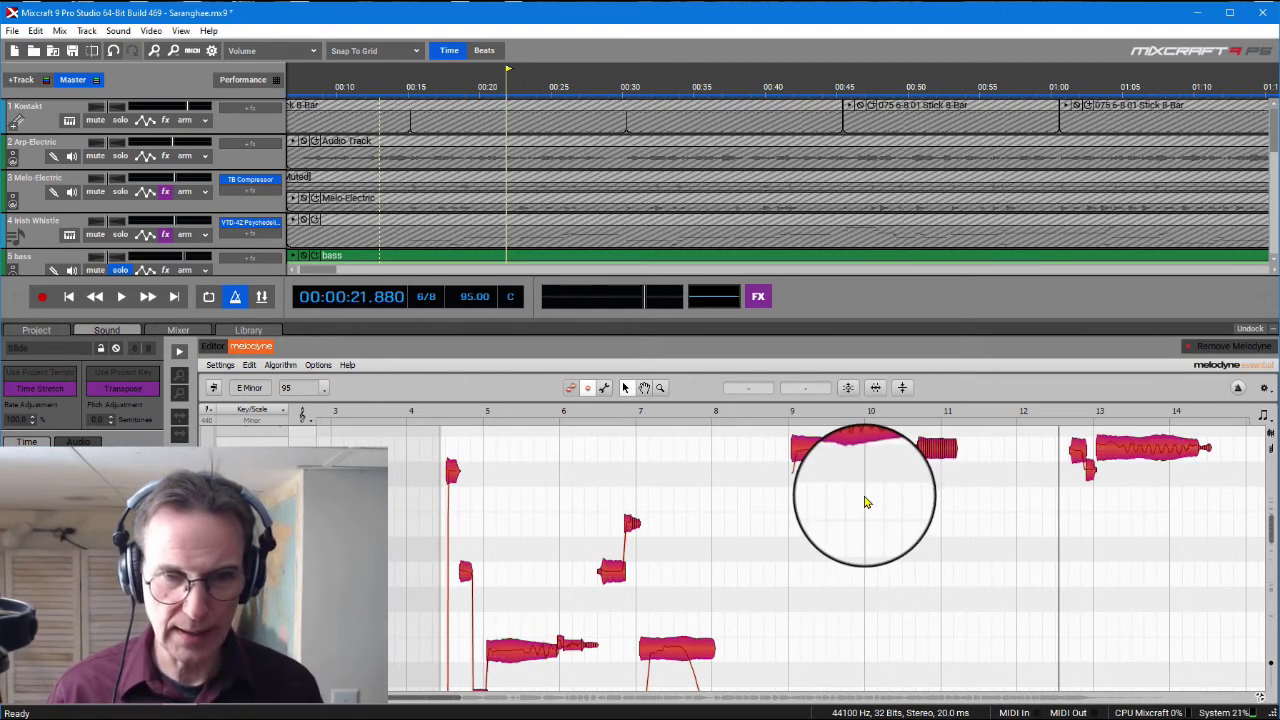
click(848, 392)
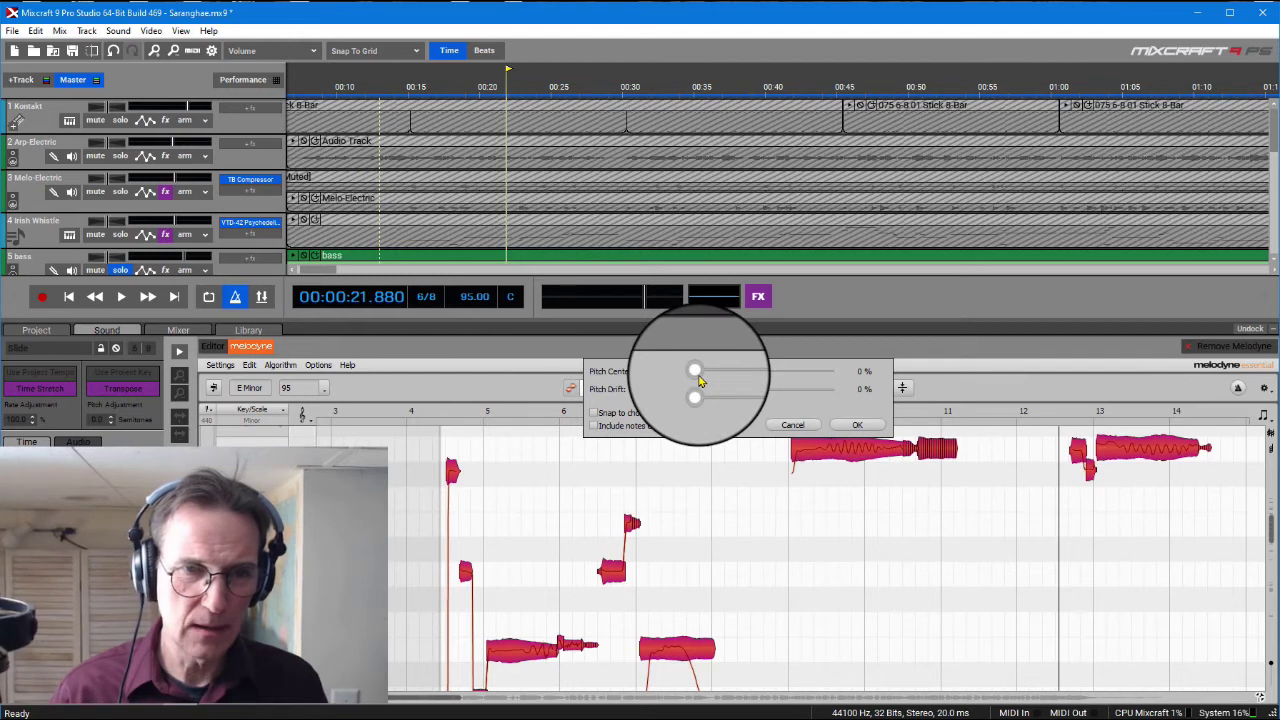
Raise Pitch Center correction and apply it to all slide notes, keeping Pitch Drift at 0%.
drag(698, 376, 862, 384)
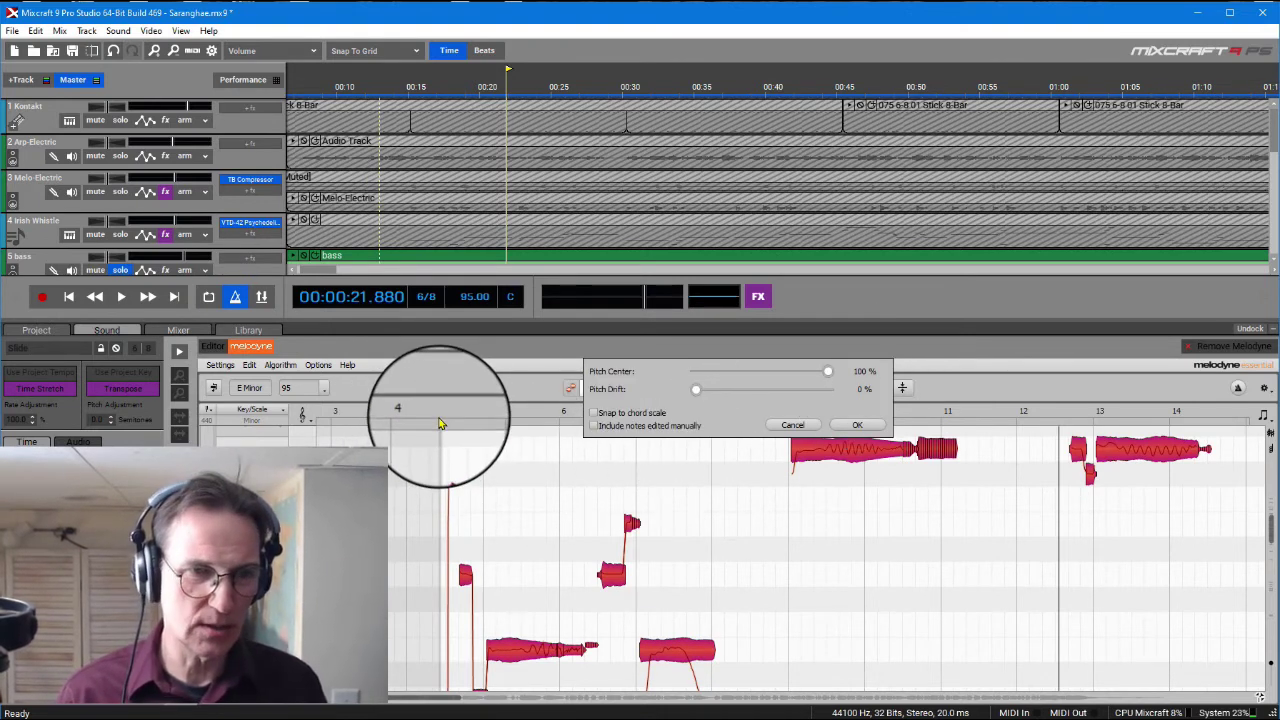
click(857, 427)
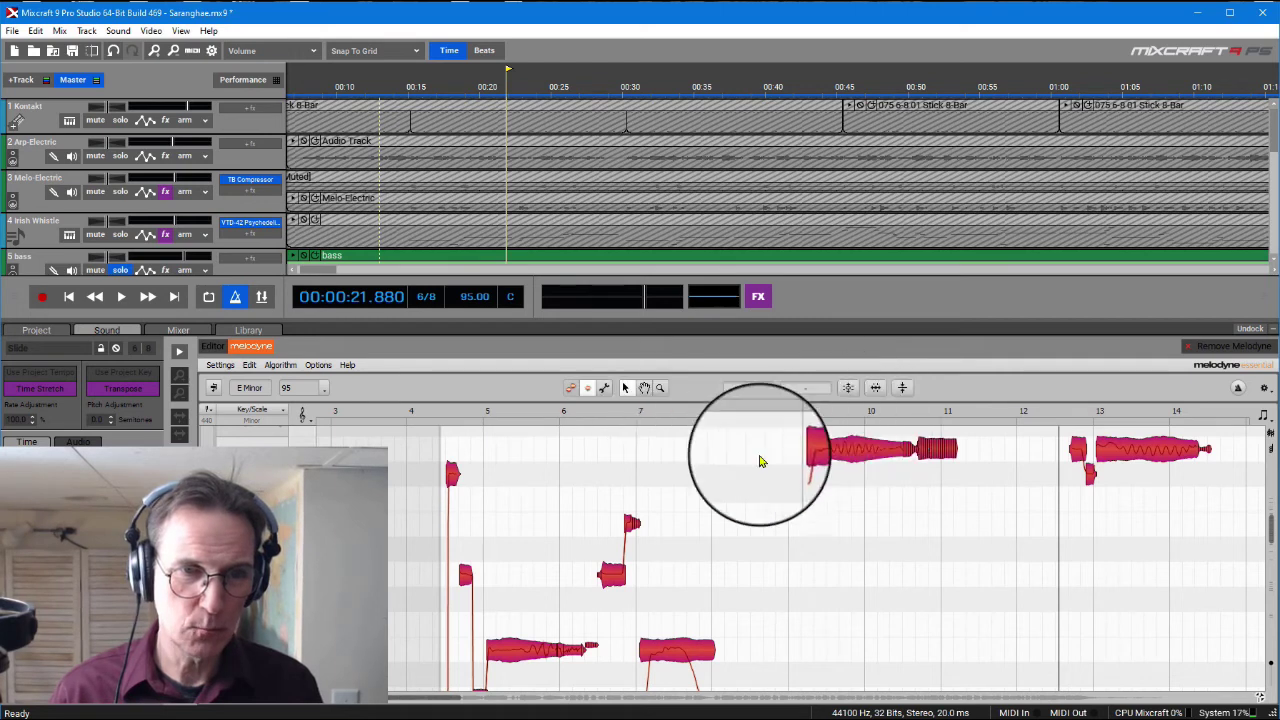
click(441, 414)
key(space)
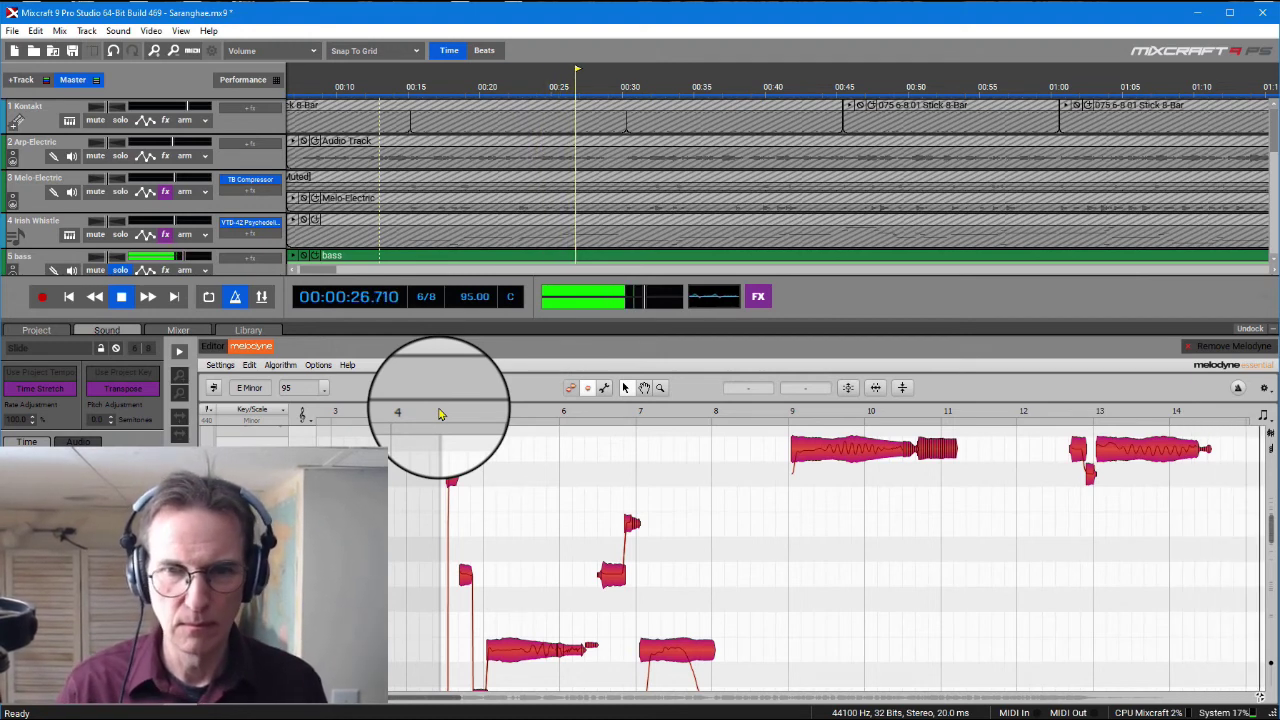
key(space)
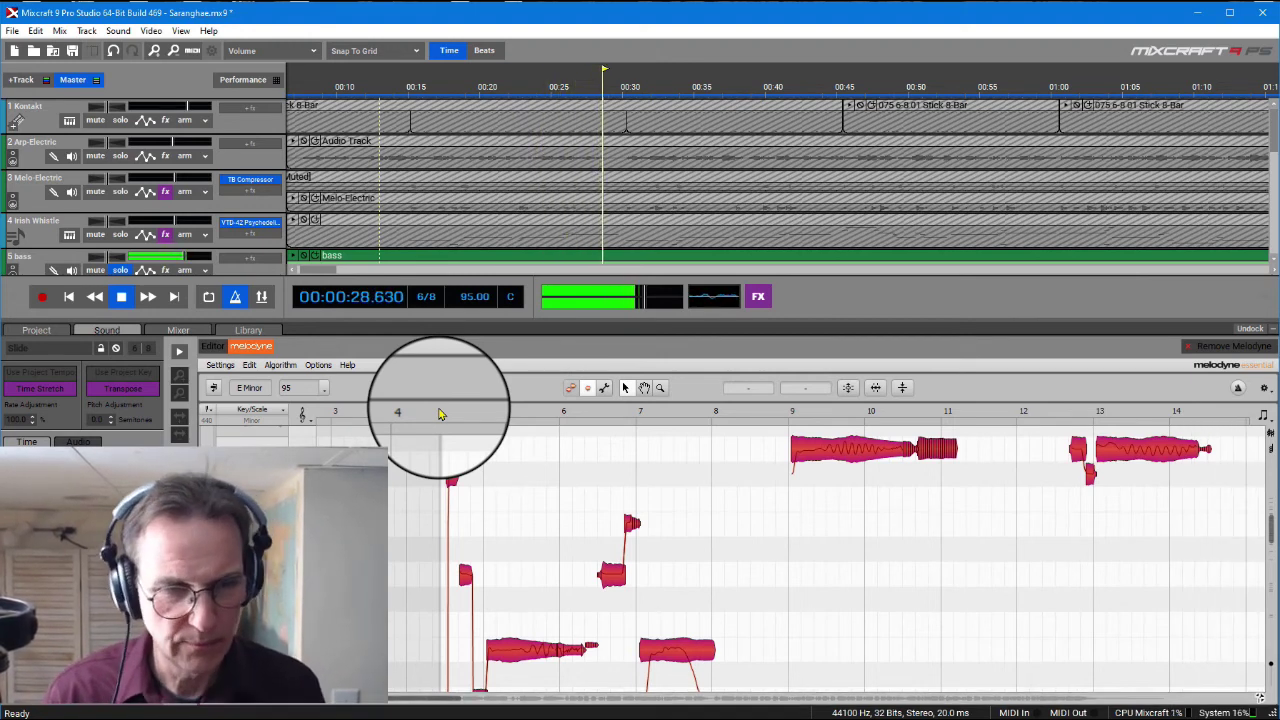